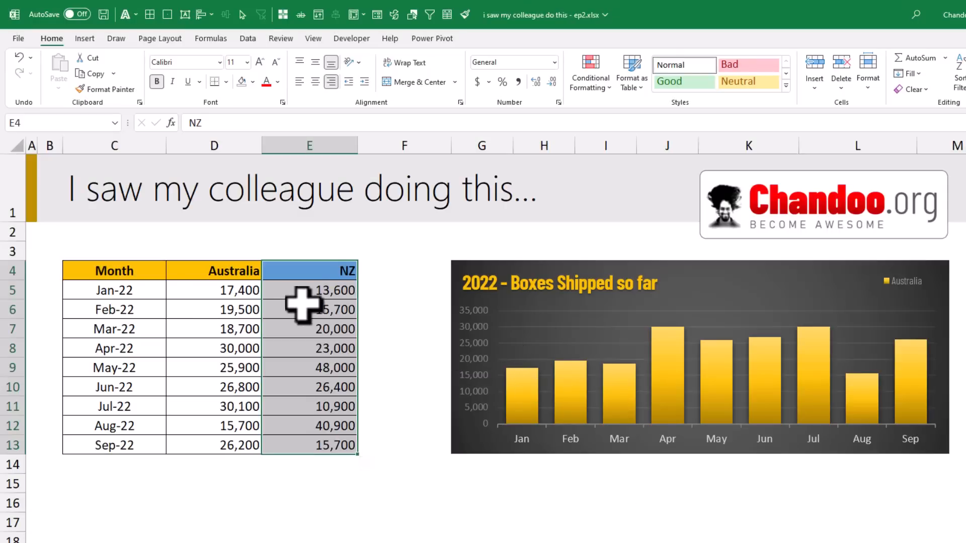
right_click(549, 317)
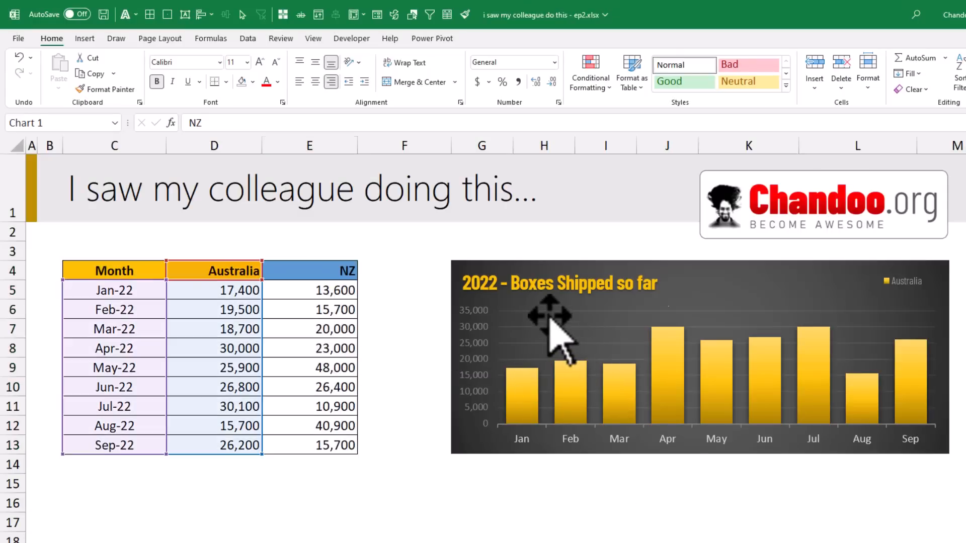
click(596, 396)
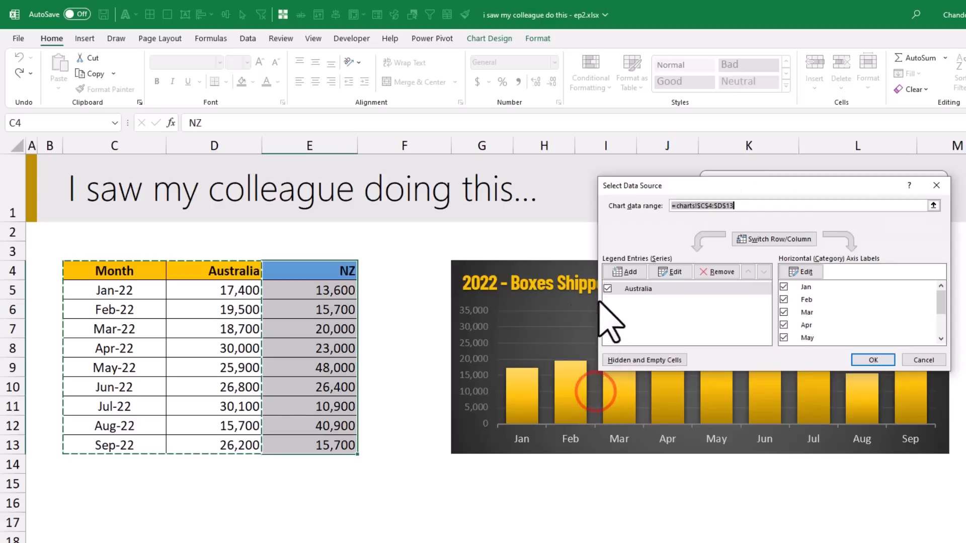
click(623, 275)
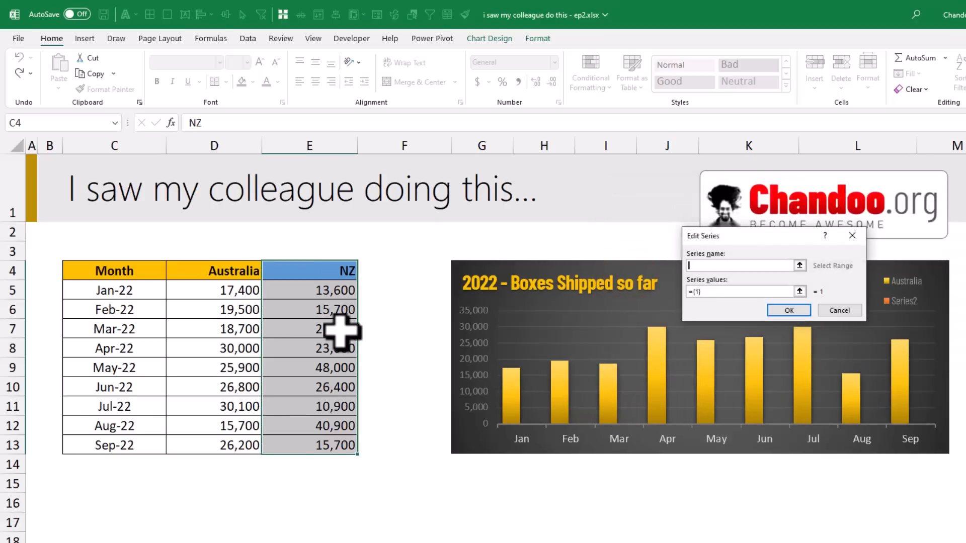
key(Escape)
key(Escape)
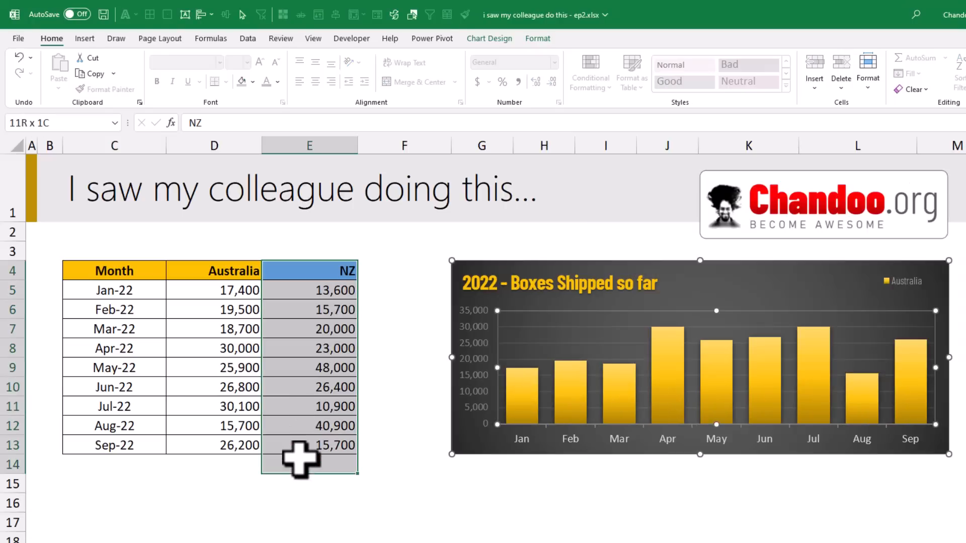
- Copy the NZ column from header through Sep-22 (E4:E13) and paste it into the boxes shipped chart as a new series
drag(301, 450, 296, 442)
key(ctrl+c)
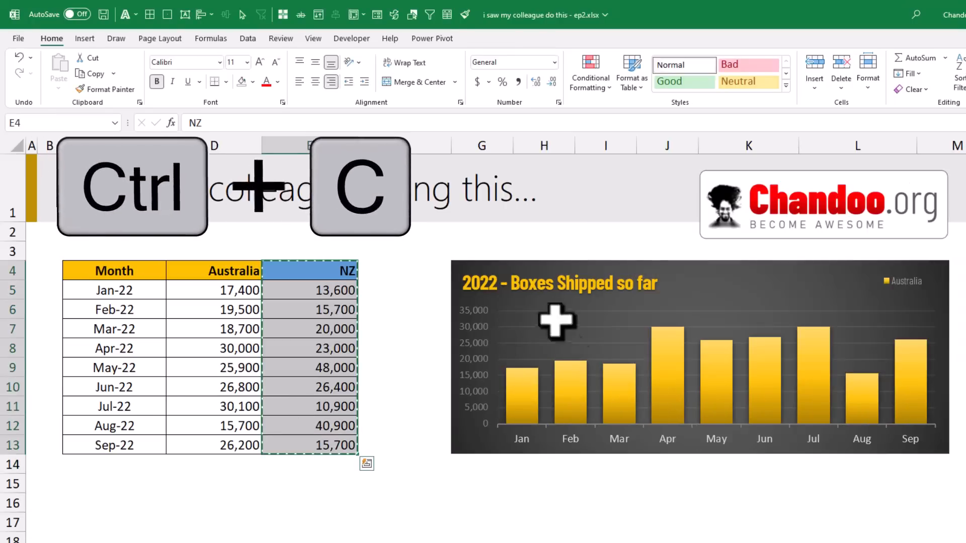
click(565, 308)
key(ctrl+v)
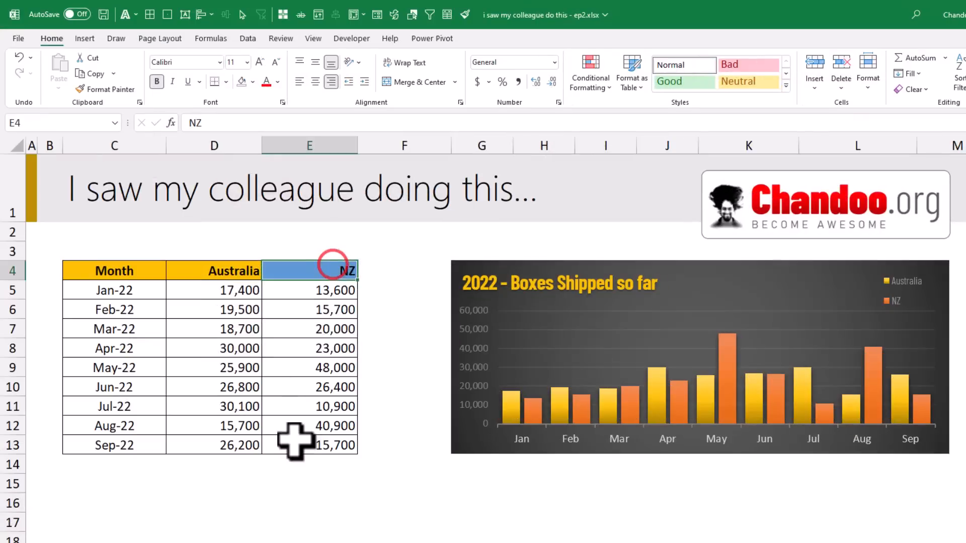
- Convert the Month, Australia and NZ data range C4:E13 into a table with headers
drag(97, 466, 302, 469)
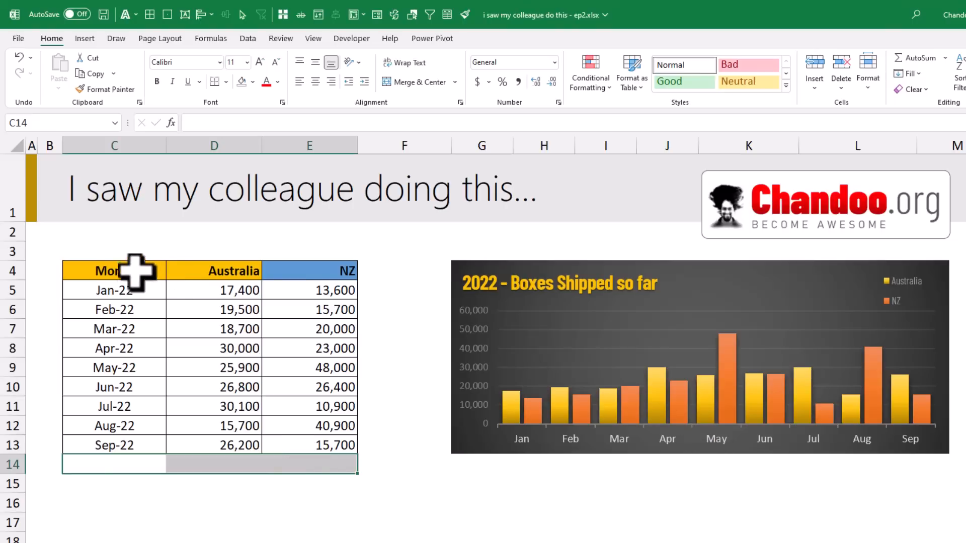
drag(133, 270, 337, 450)
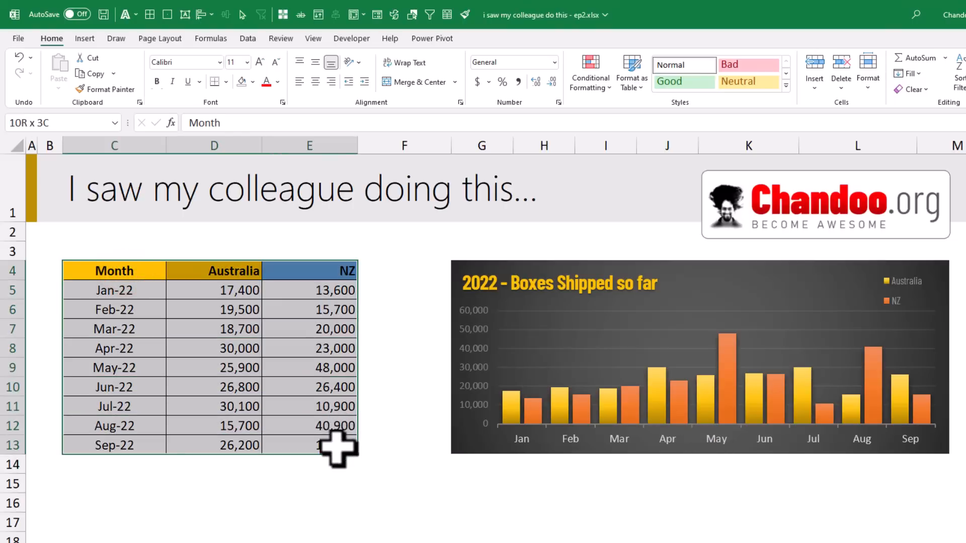
key(ctrl+t)
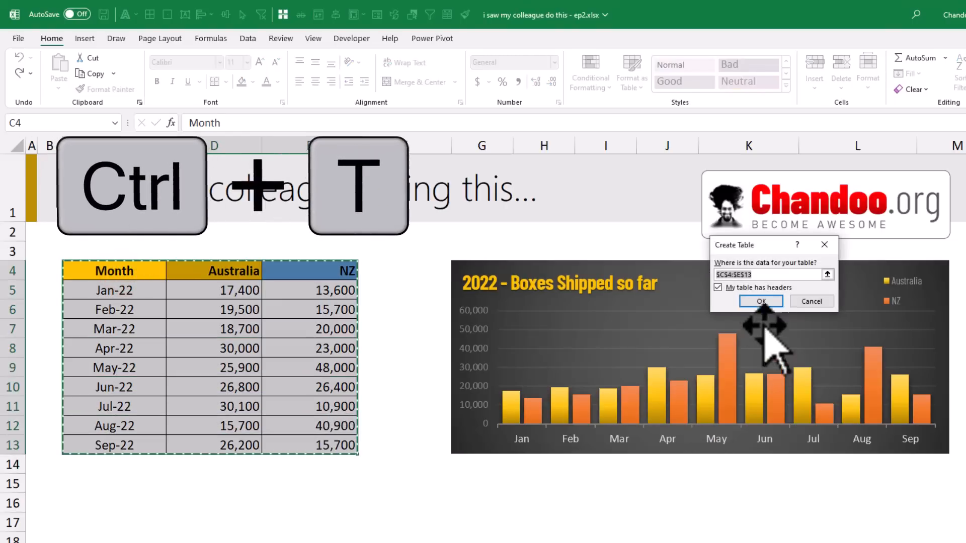
click(751, 301)
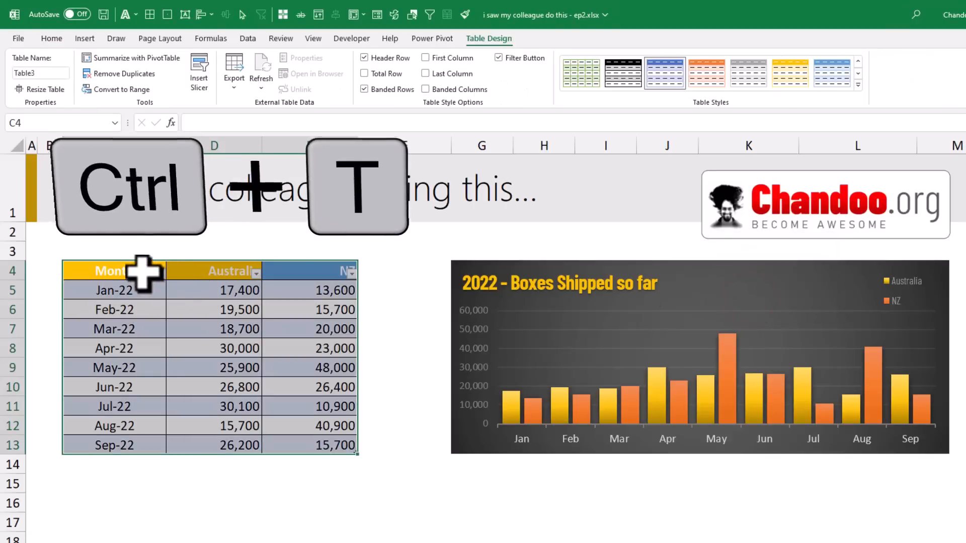
- Paste the copied data directly below the table's last row, starting in cell C14
click(80, 479)
click(126, 459)
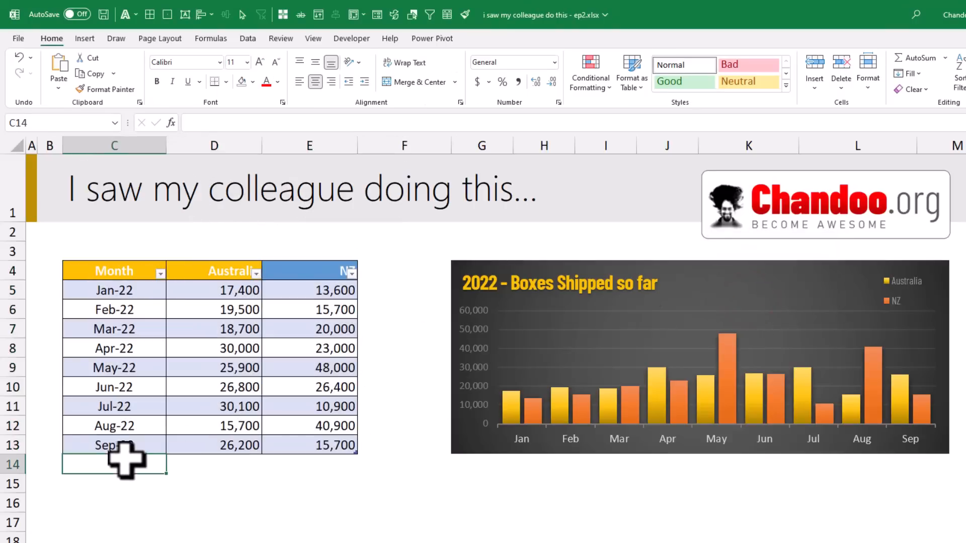
key(ctrl+v)
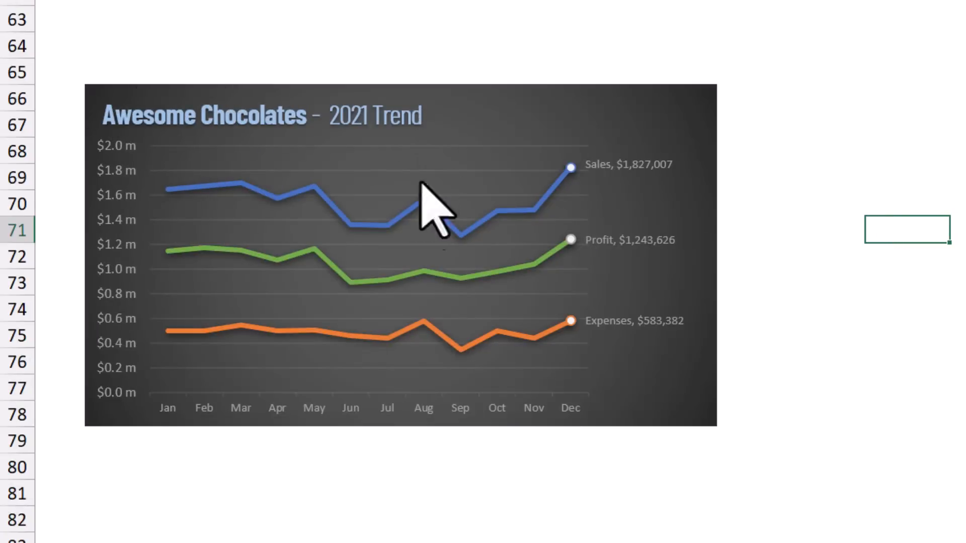
- Filter the Awesome Chocolates 2021 Trend chart to hide the Expenses series
click(649, 421)
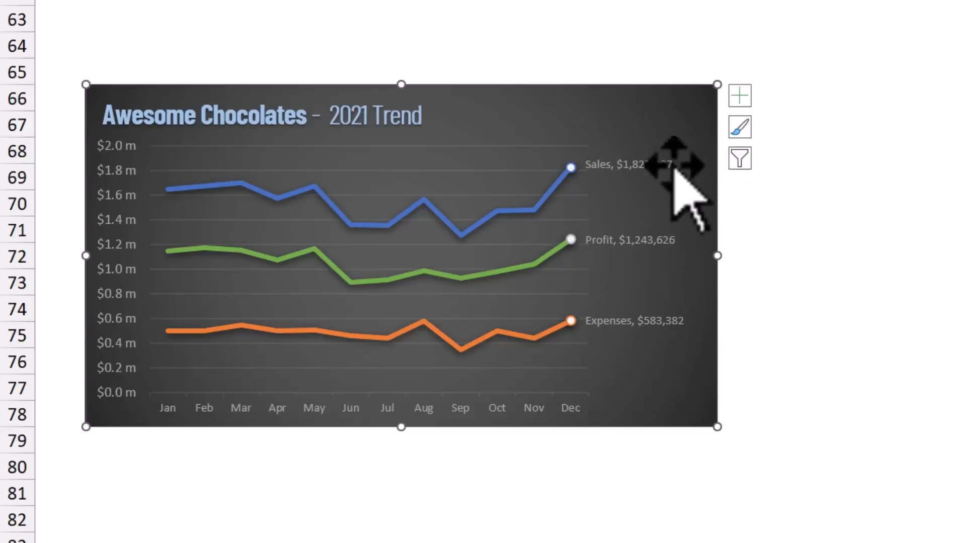
click(739, 158)
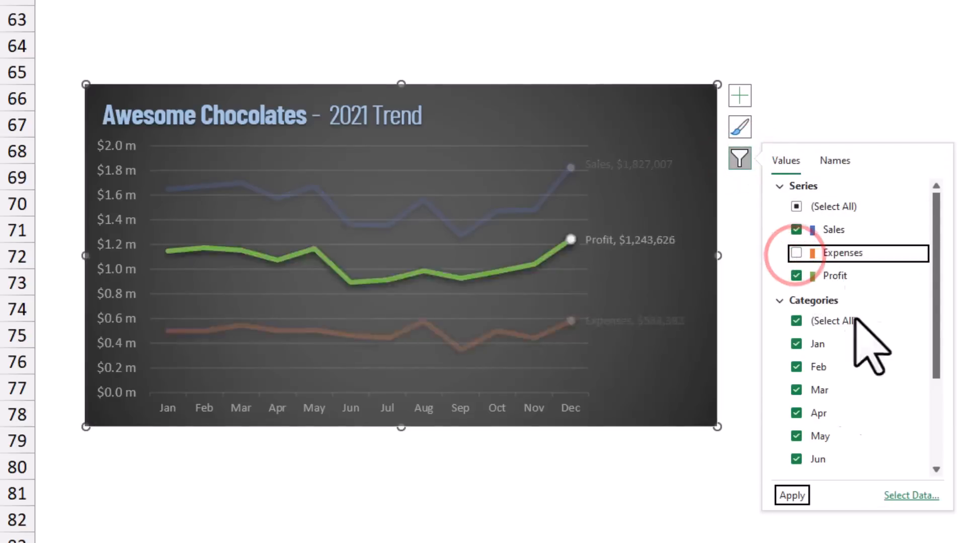
click(792, 495)
click(545, 516)
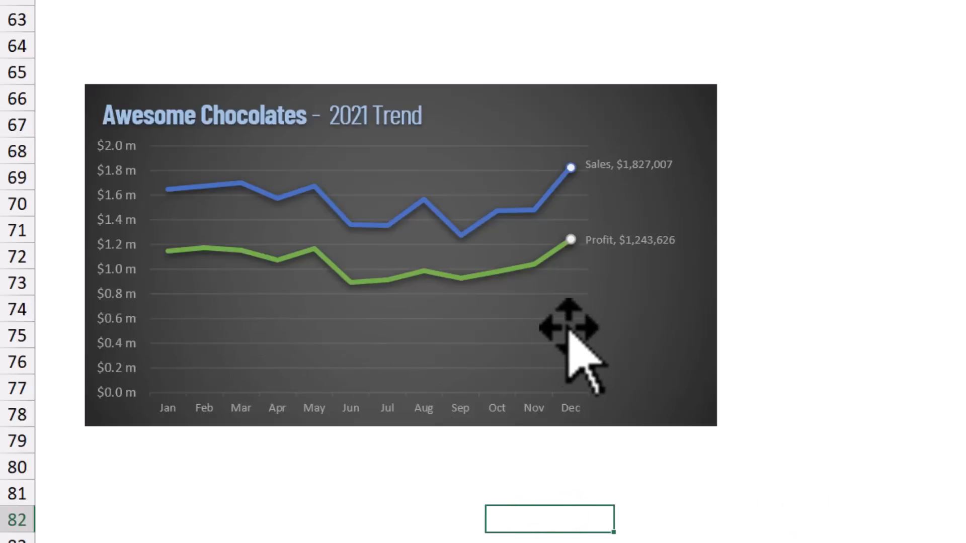
- Restore the Expenses series in the Awesome Chocolates 2021 Trend chart through its chart filter
click(630, 308)
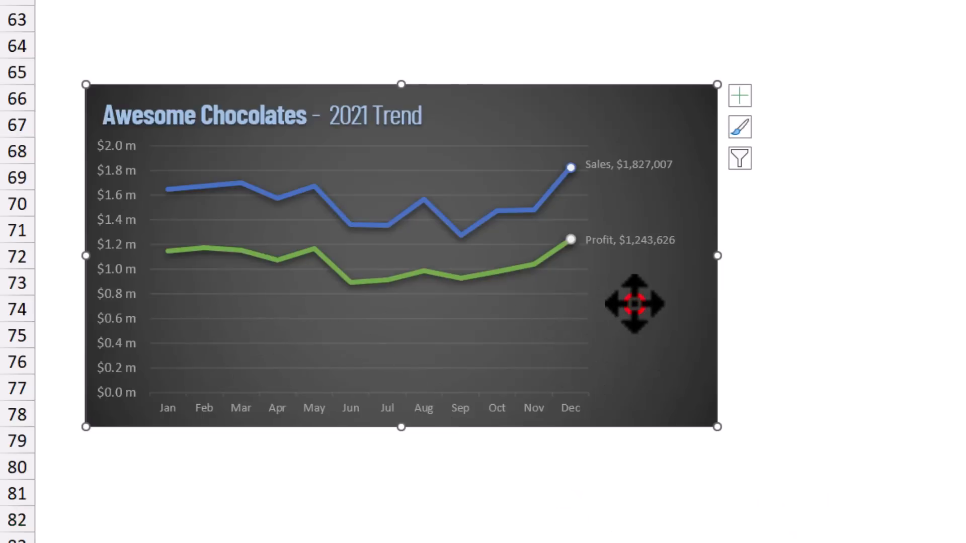
click(744, 157)
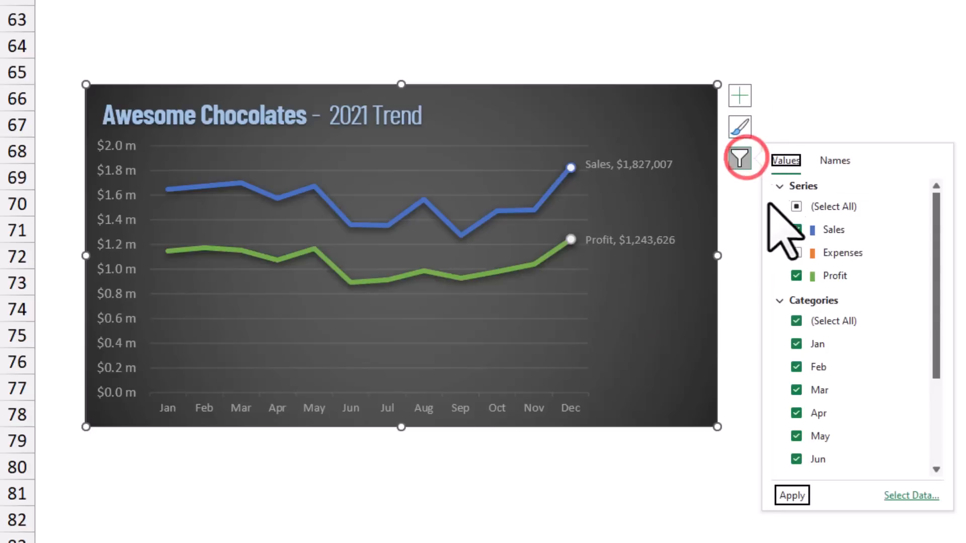
click(792, 496)
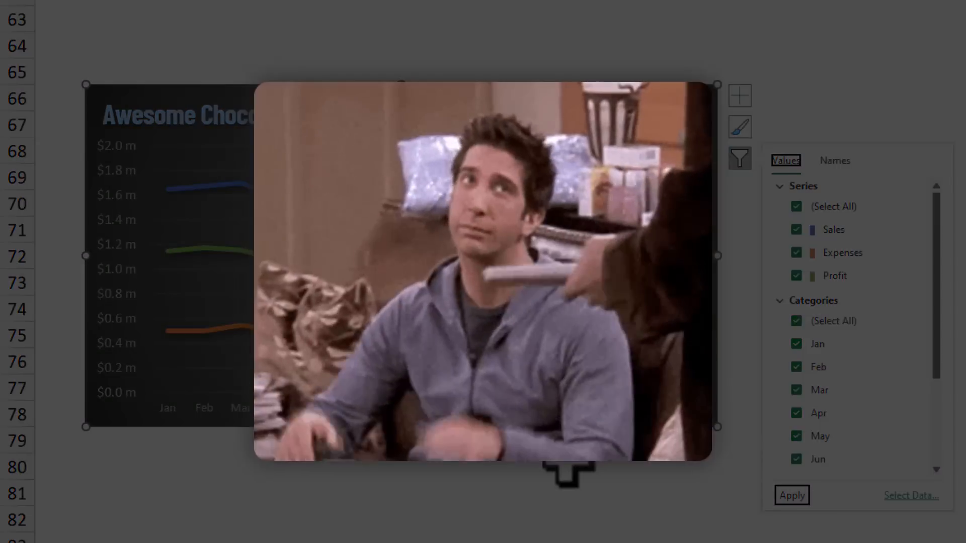
click(569, 461)
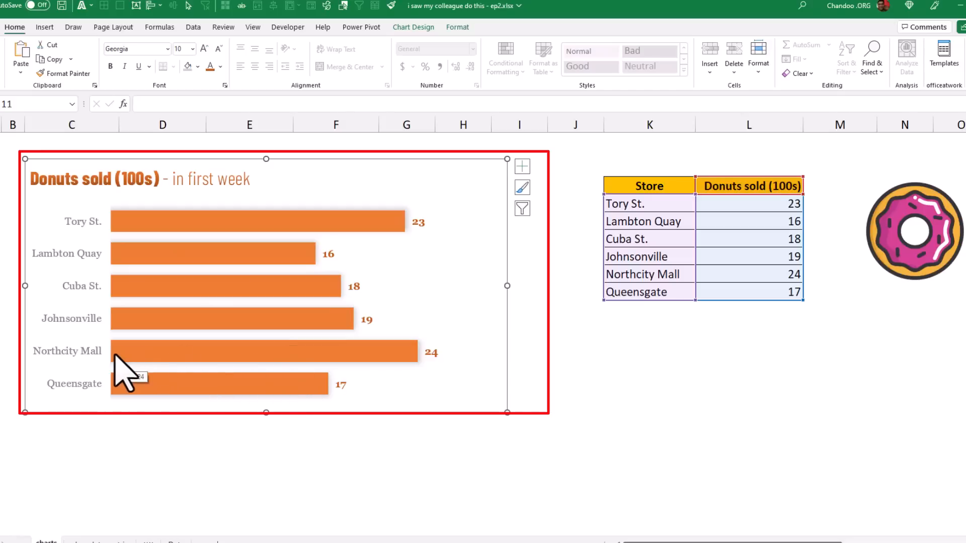
- Copy the donut picture and paste it onto the donuts sold chart's bars as their fill
click(905, 257)
key(ctrl+c)
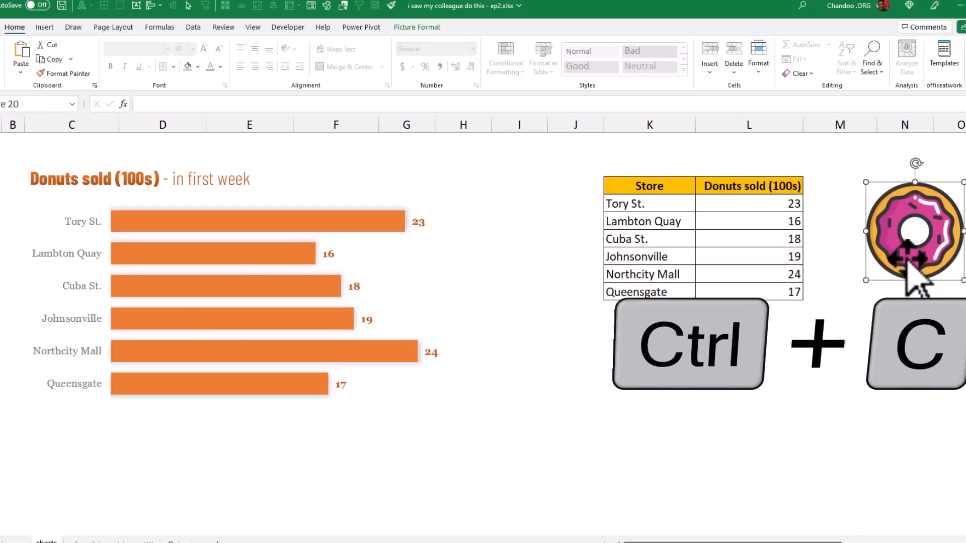
click(318, 222)
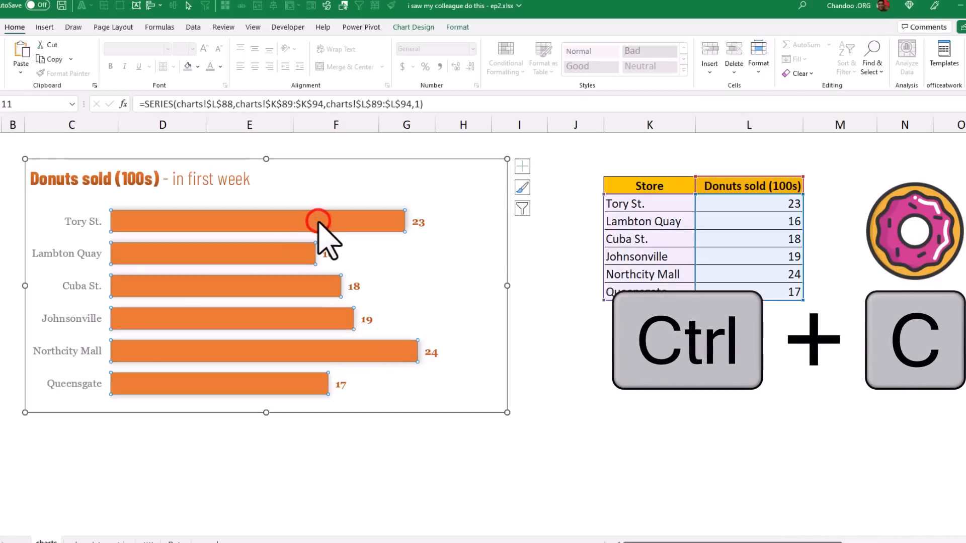
key(ctrl+v)
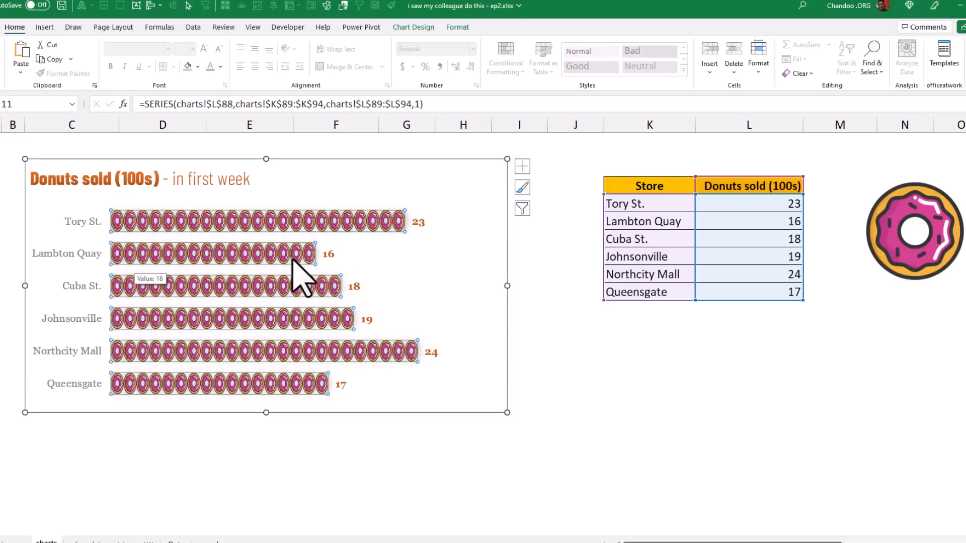
- Set the units per picture to 2 for the bars' Stack and Scale picture fill
key(ctrl+1)
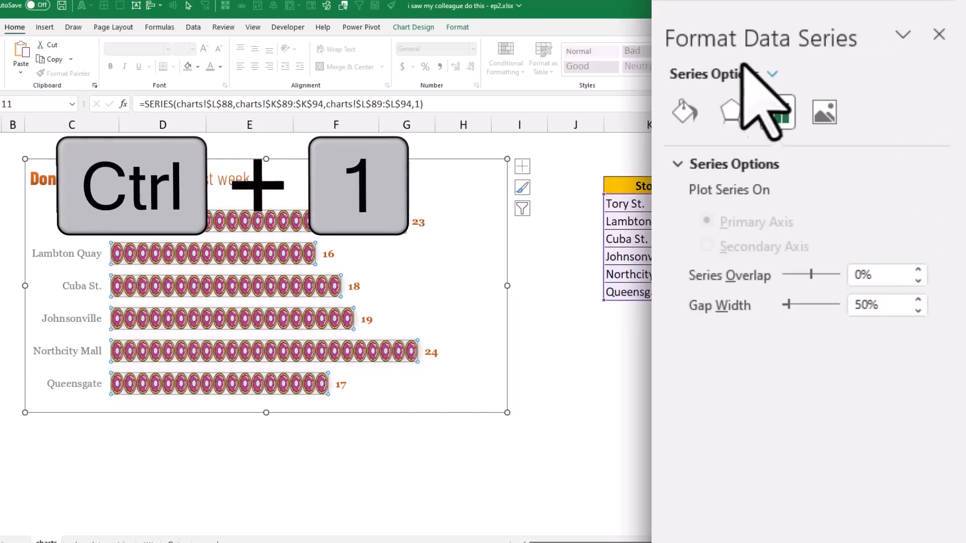
click(682, 108)
scroll(744, 352, down, 3)
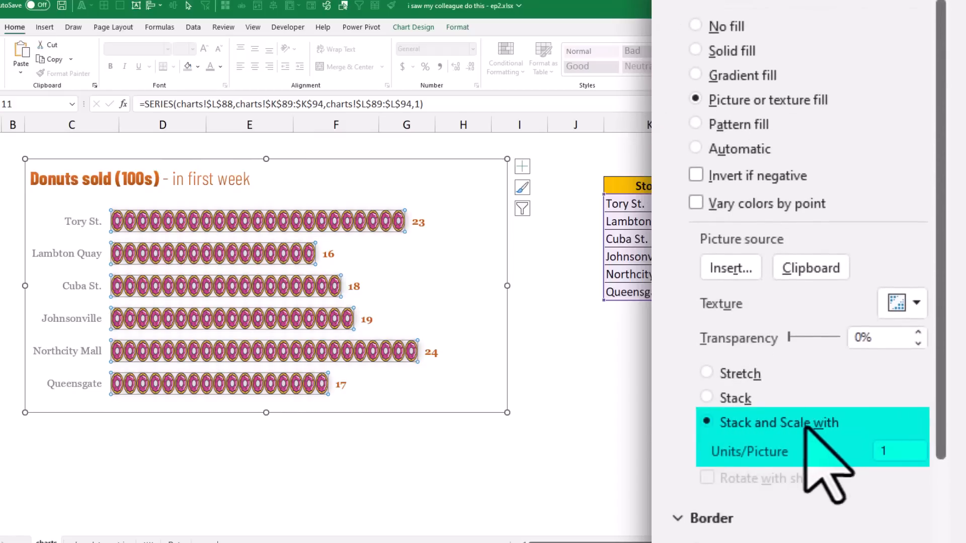
click(900, 451)
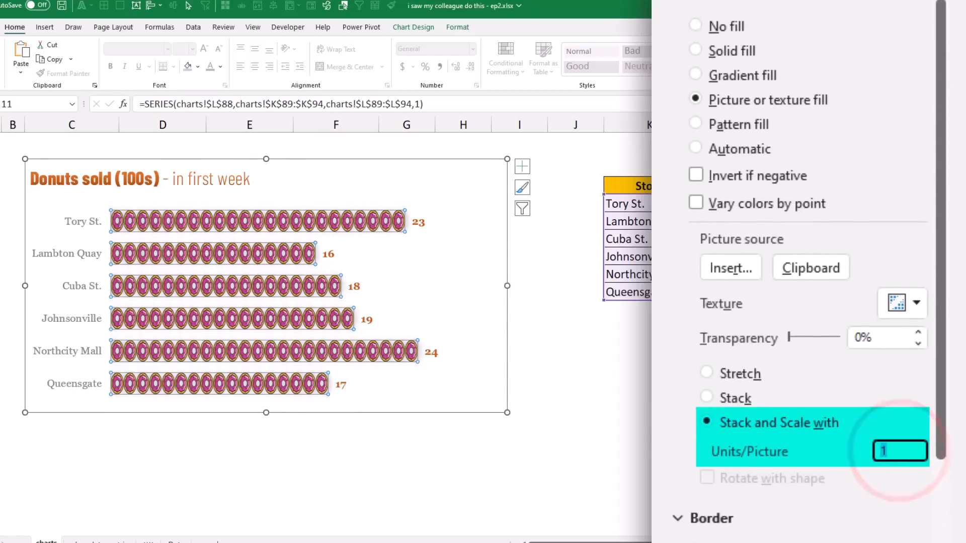
text(2)
key(Tab)
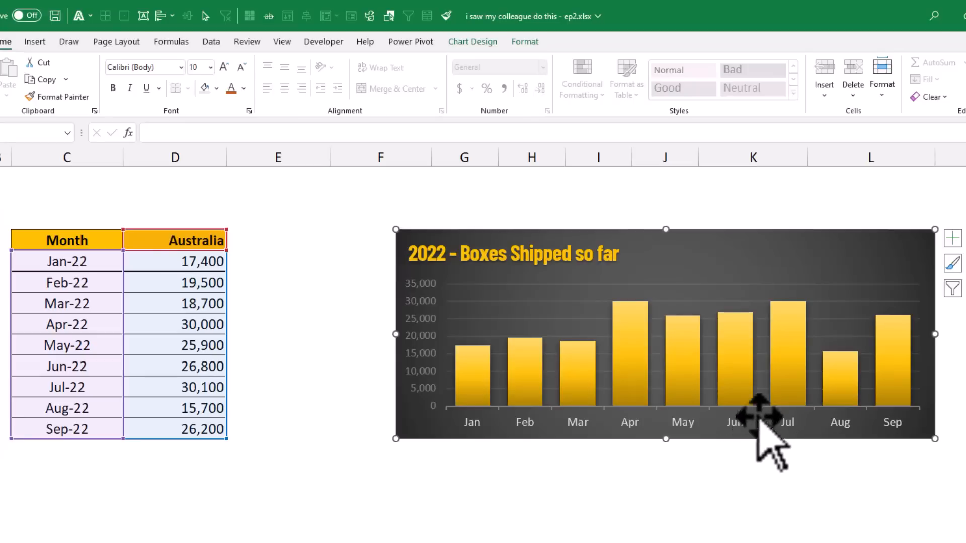
- Fill only the July bar of the boxes shipped chart with the orange theme color
click(786, 338)
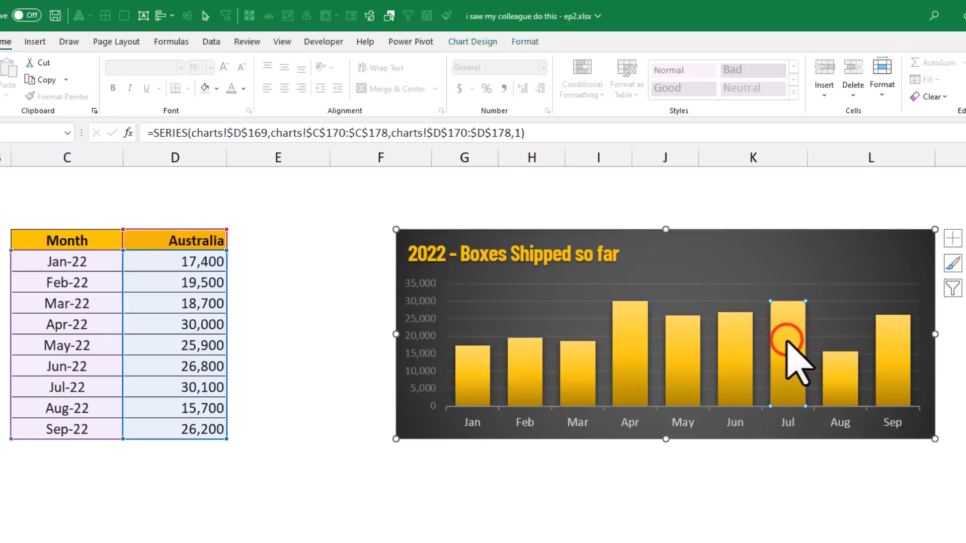
click(524, 41)
click(481, 63)
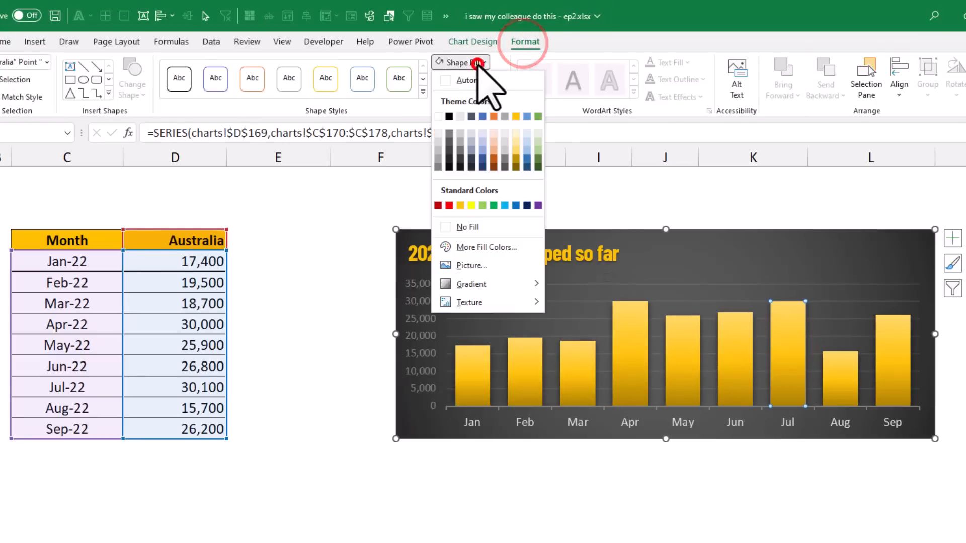
click(494, 116)
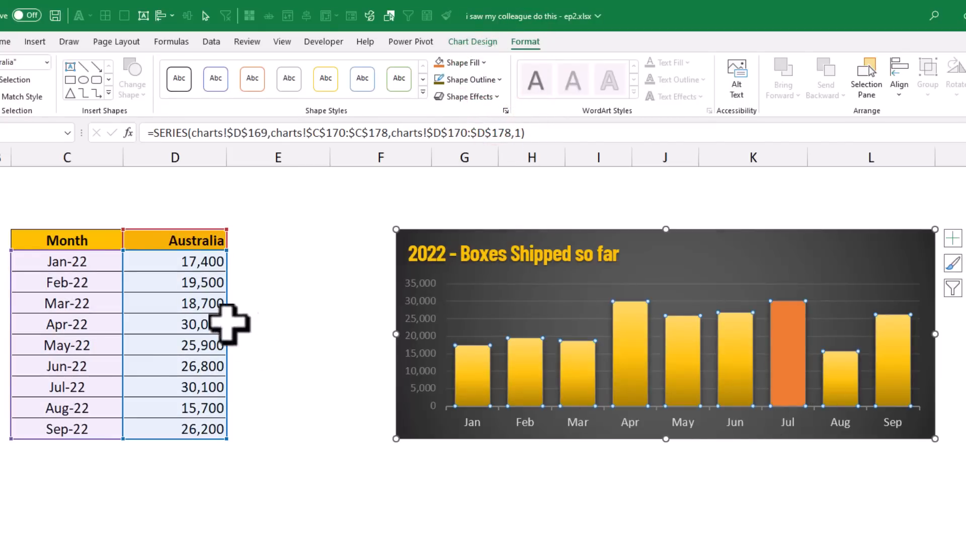
- Change the Apr-22 Australia value to 32,000 and select the July bar in the chart
click(188, 325)
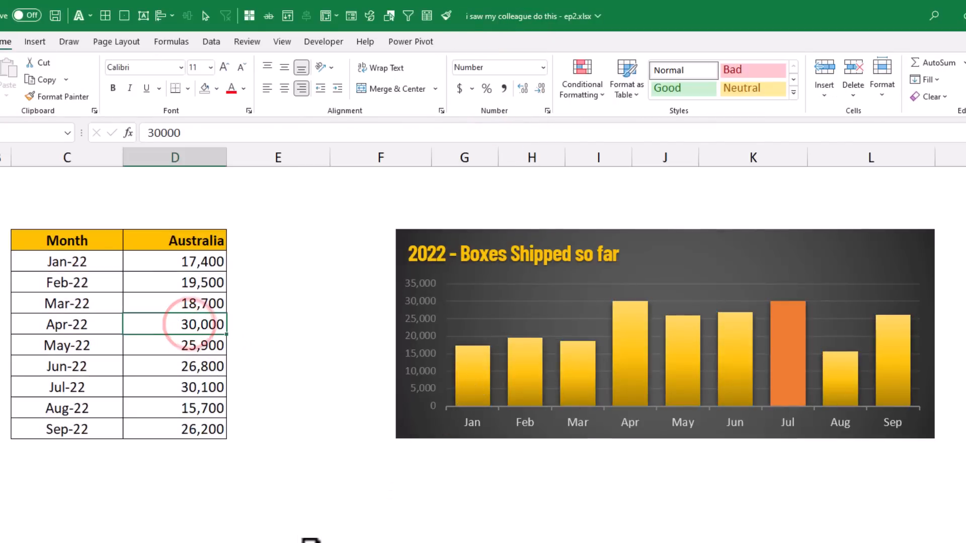
text(32)
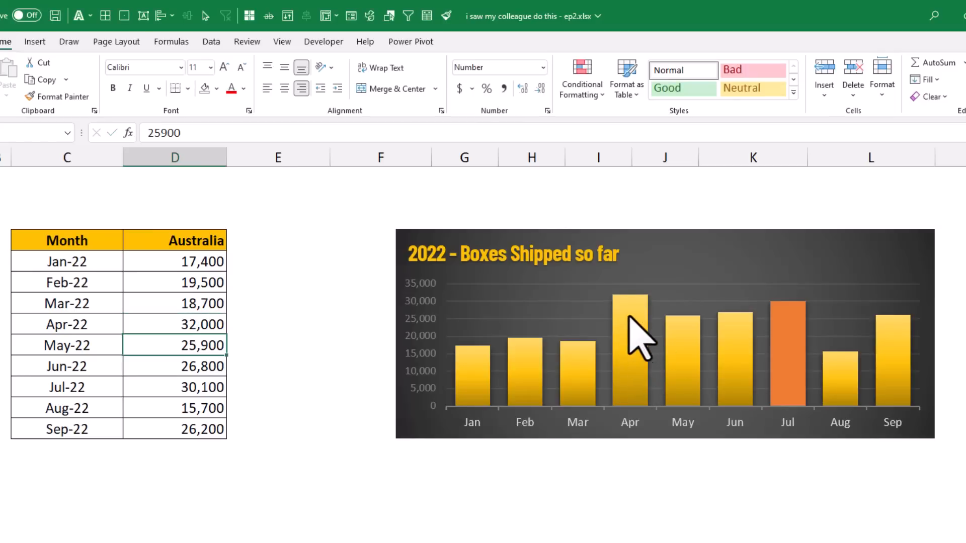
click(799, 354)
click(798, 355)
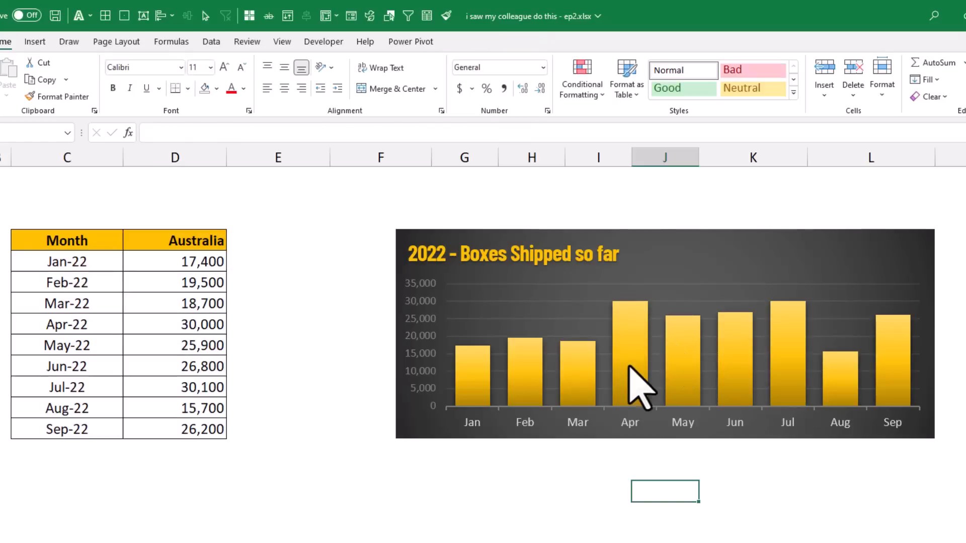
- Fill all bars of the Australia series in the boxes shipped chart with light gray
click(628, 361)
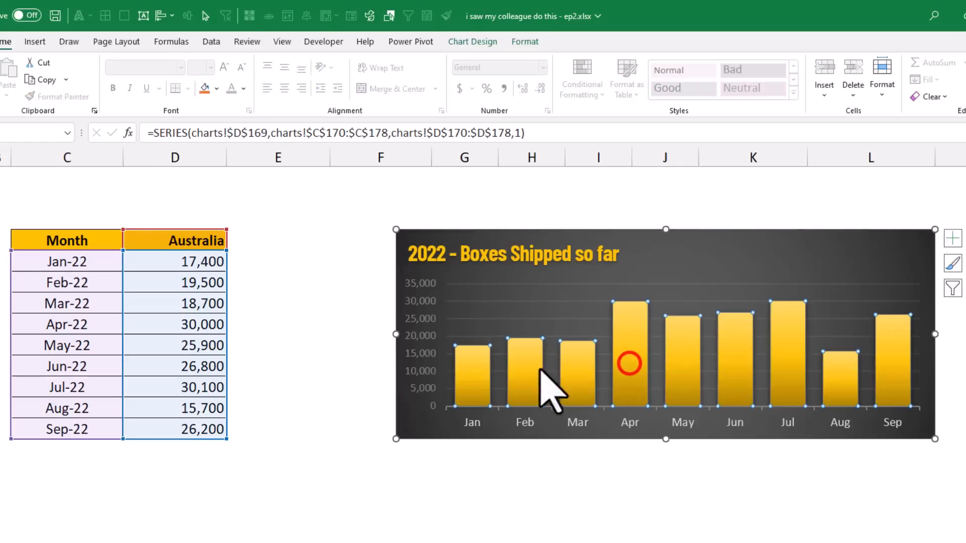
click(461, 62)
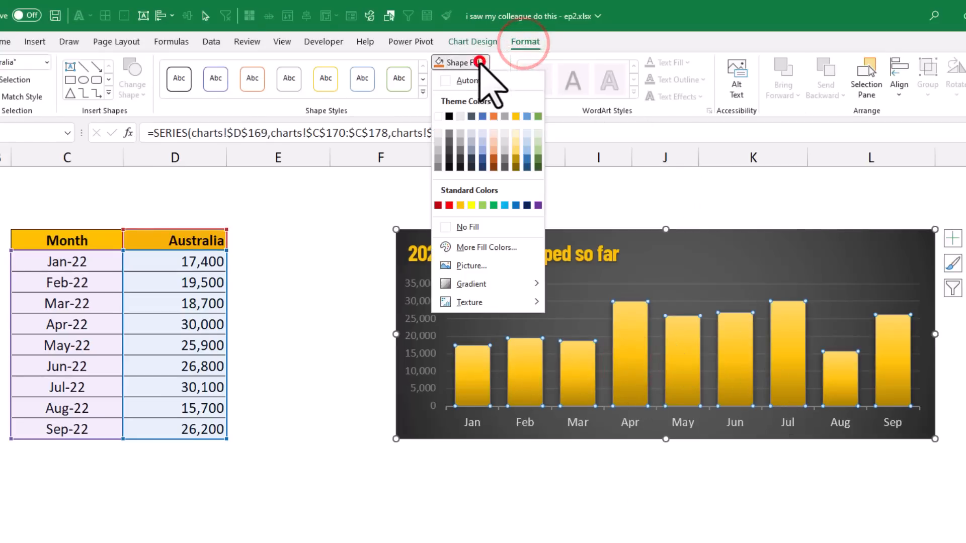
click(463, 114)
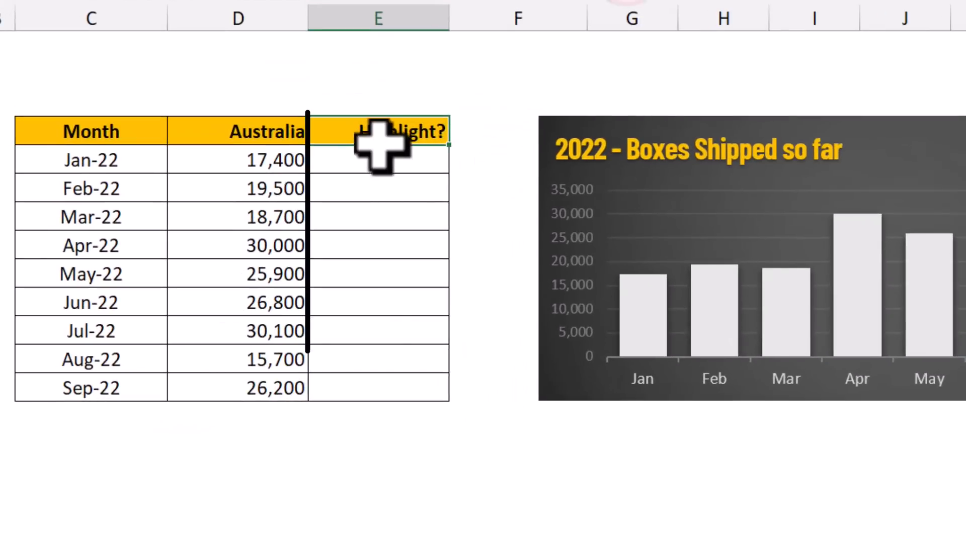
- Enter the formula =IF(D170=MAX($D$170:$D$178),D170,0) in the Jan-22 cell of the Highlight? column
drag(333, 184, 346, 418)
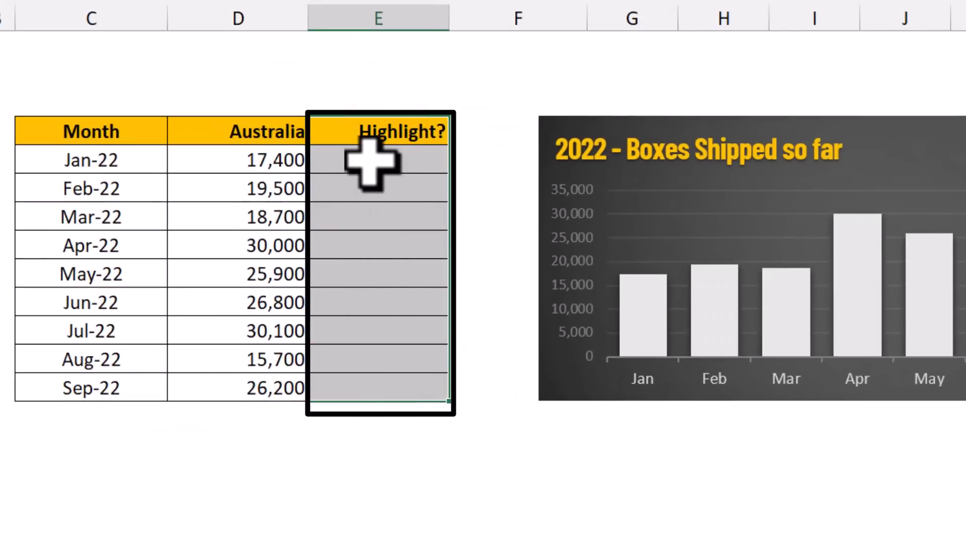
click(398, 162)
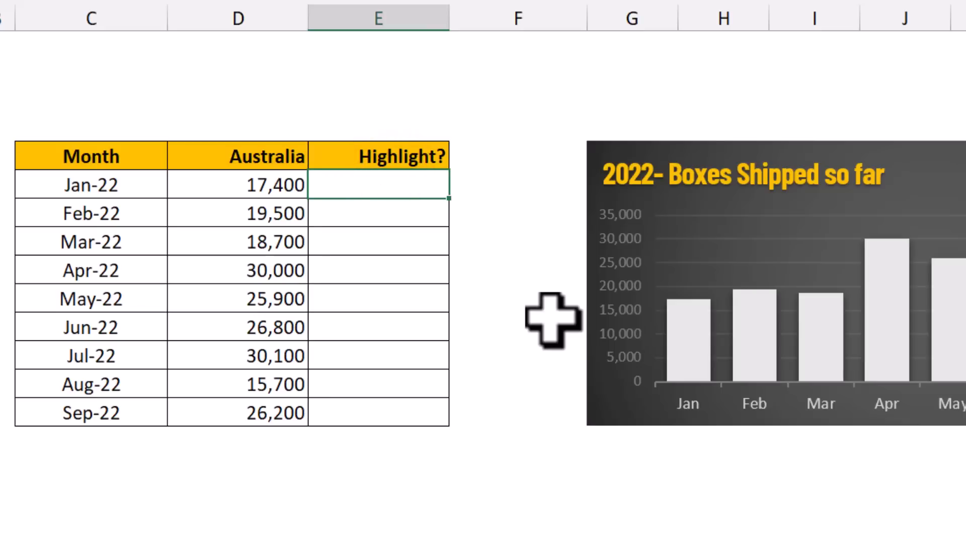
text(=if()
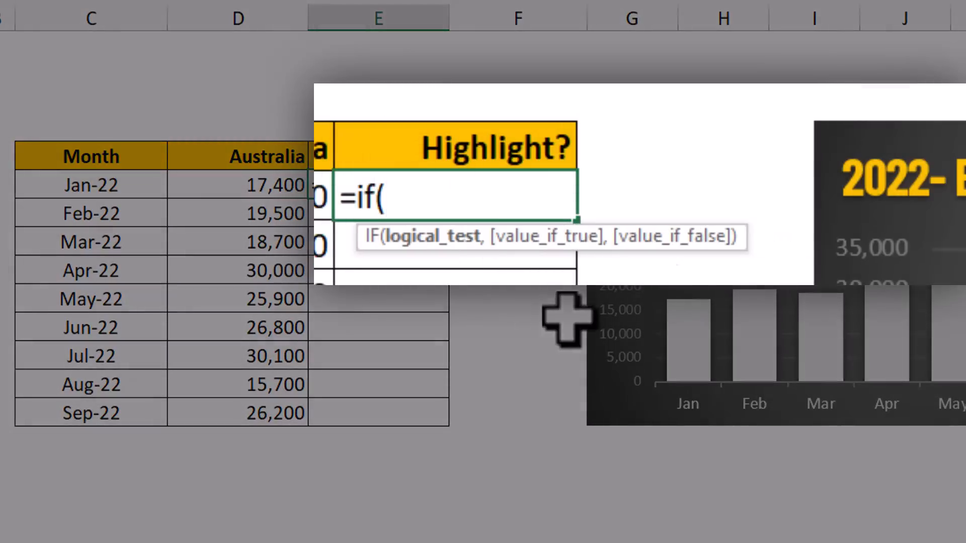
click(272, 185)
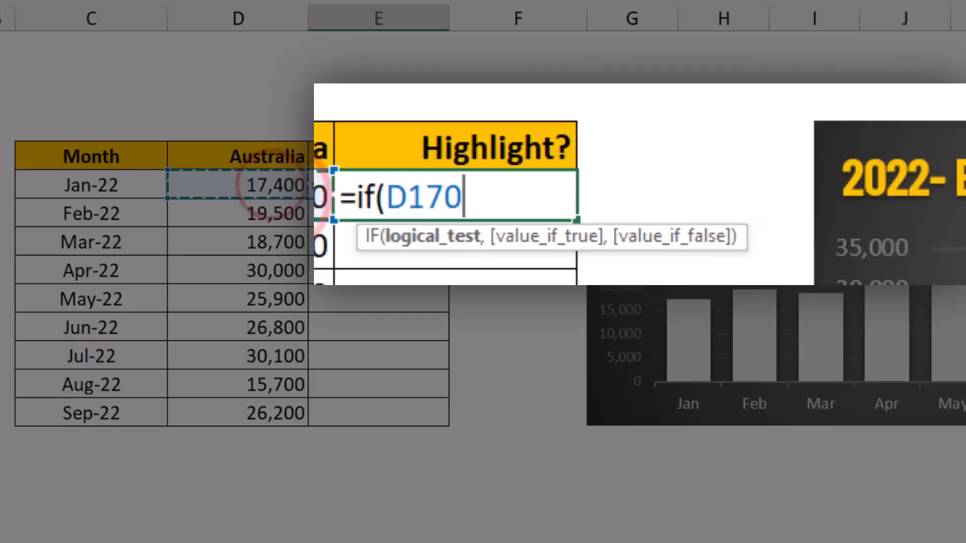
text(=)
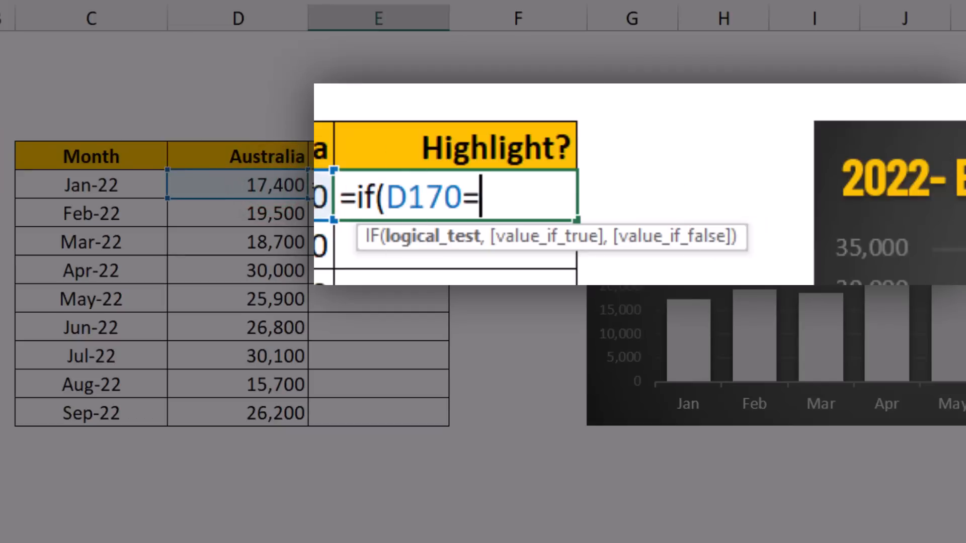
text(max()
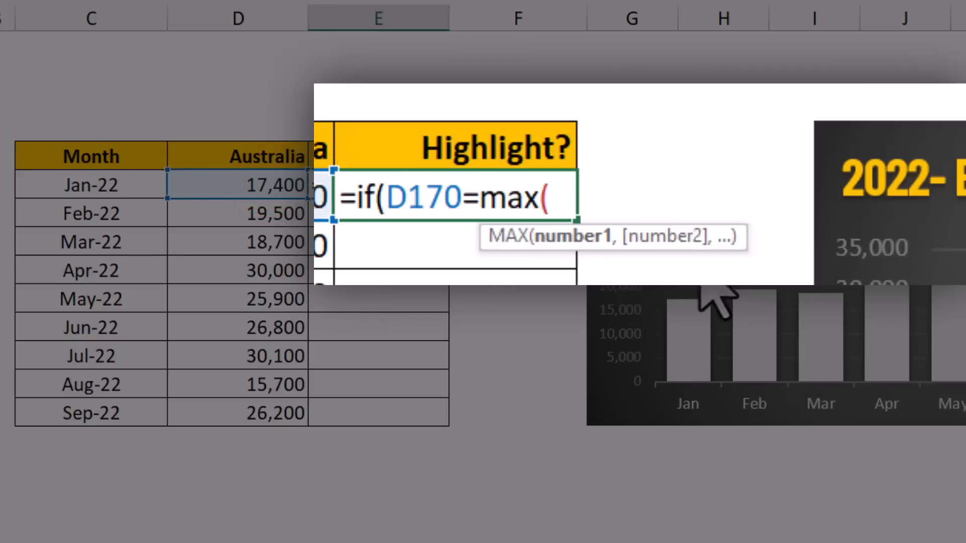
drag(248, 189, 255, 416)
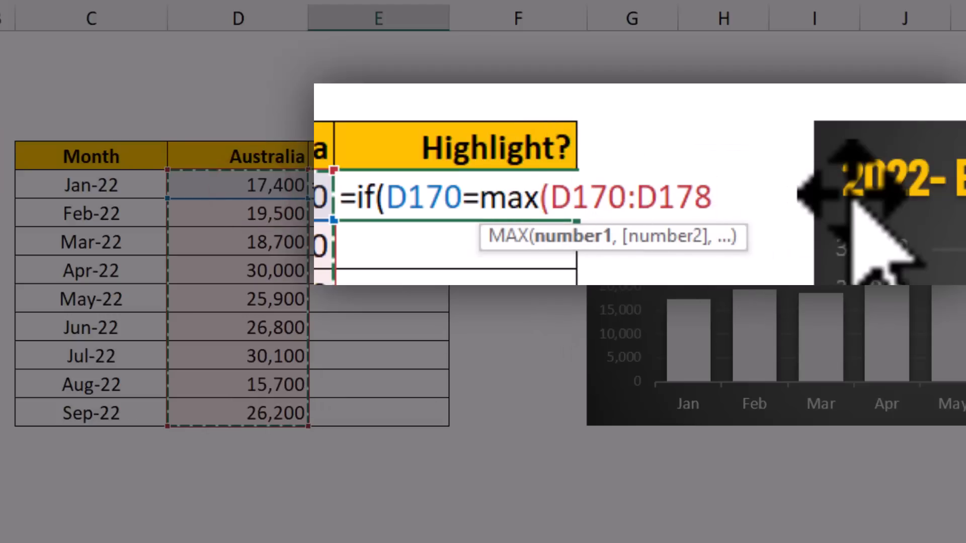
key(F4)
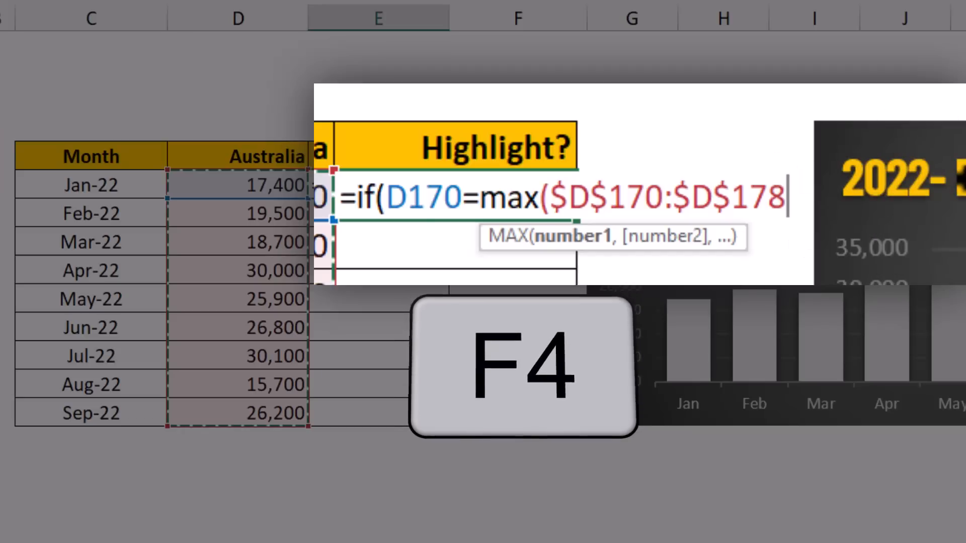
text())
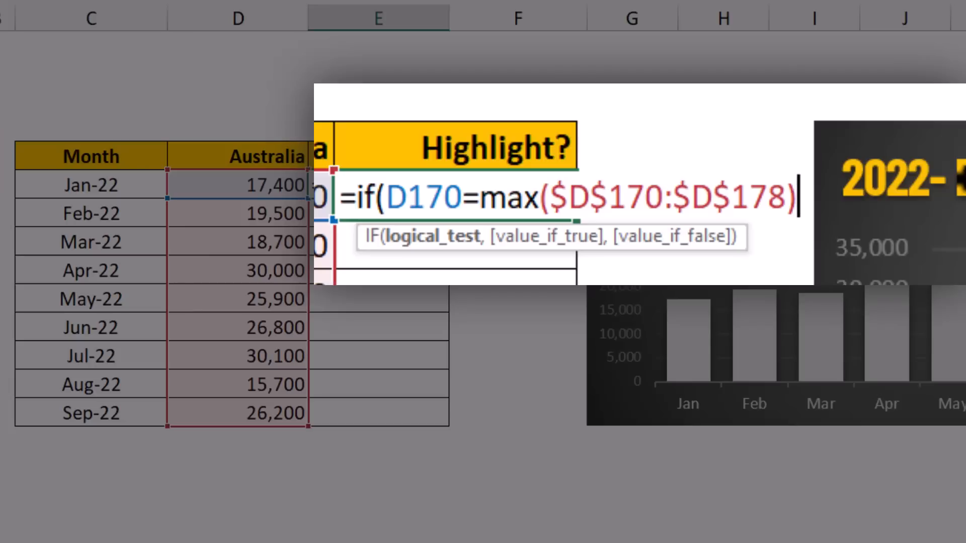
text(,)
text(d17)
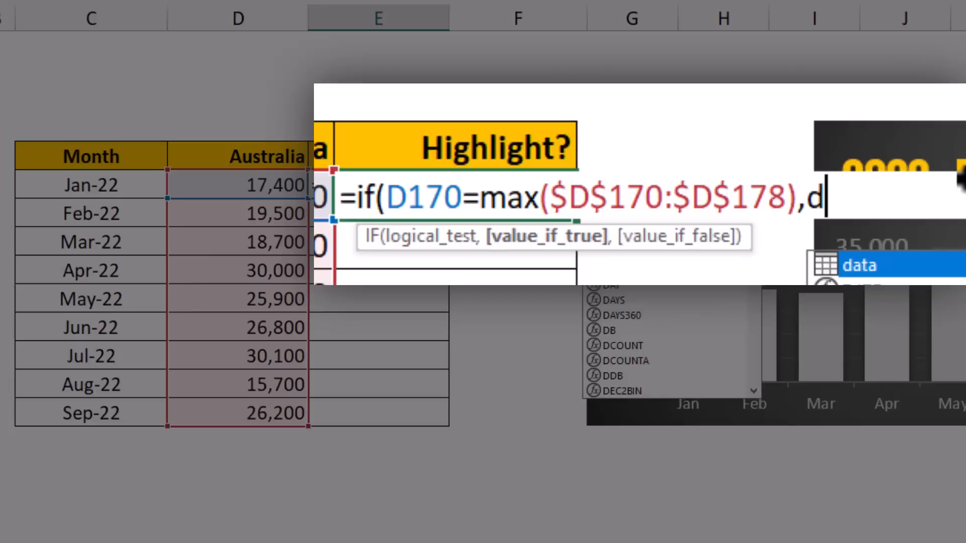
text(0,)
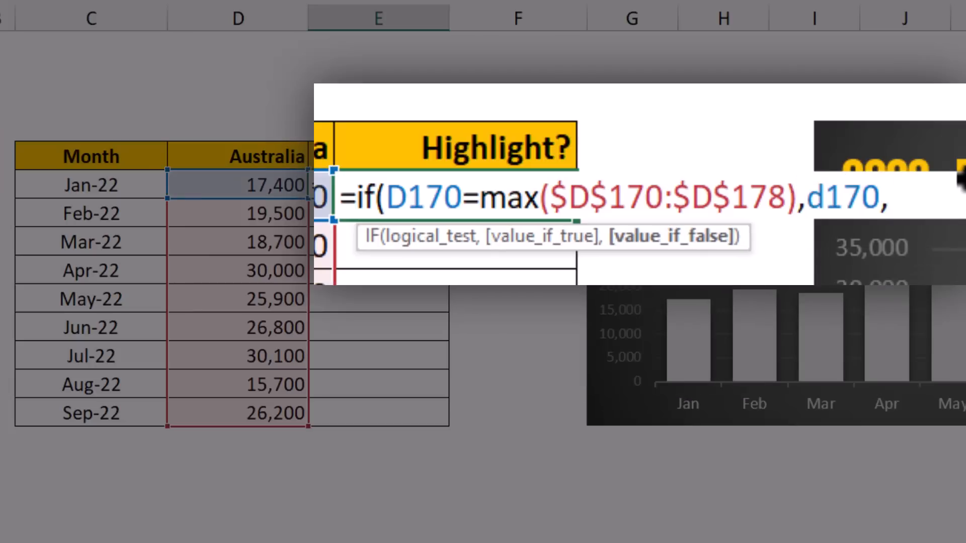
text(0))
key(ctrl+Return)
- Fill the Highlight? formula down through Sep-22 and compare the Jul-22 result with its Australia value
drag(448, 199, 456, 430)
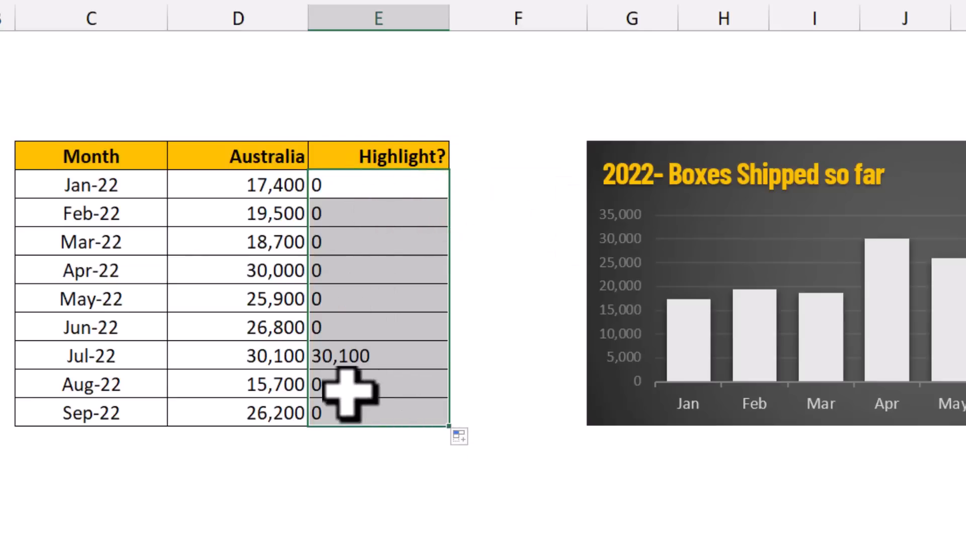
drag(382, 356, 216, 357)
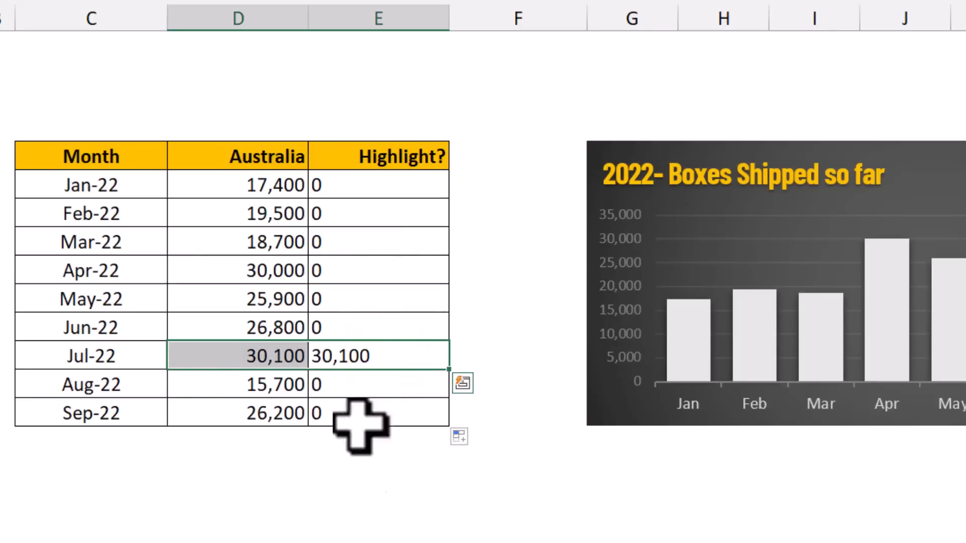
click(406, 509)
- Copy the Highlight? column with its header and paste it into the boxes shipped chart as a new series
drag(394, 156, 373, 401)
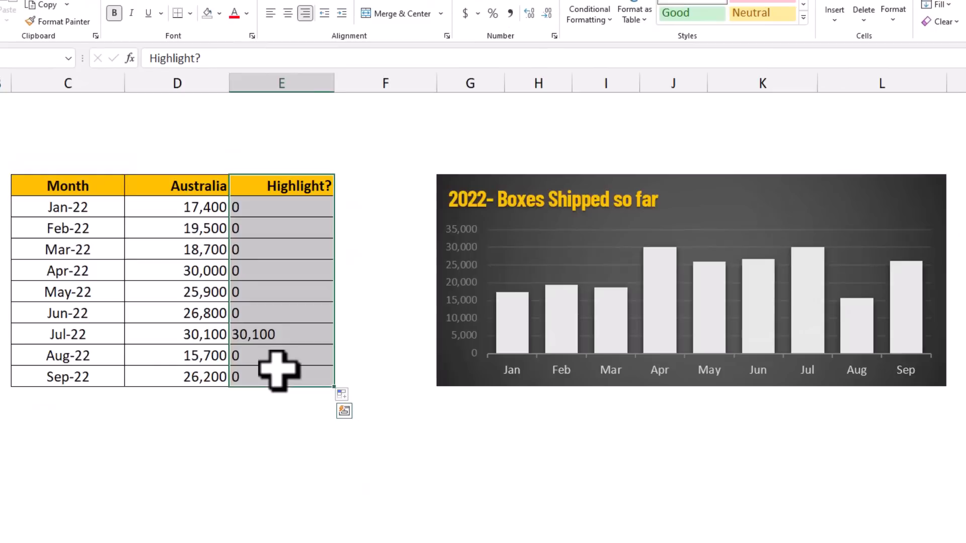
key(ctrl+c)
click(772, 201)
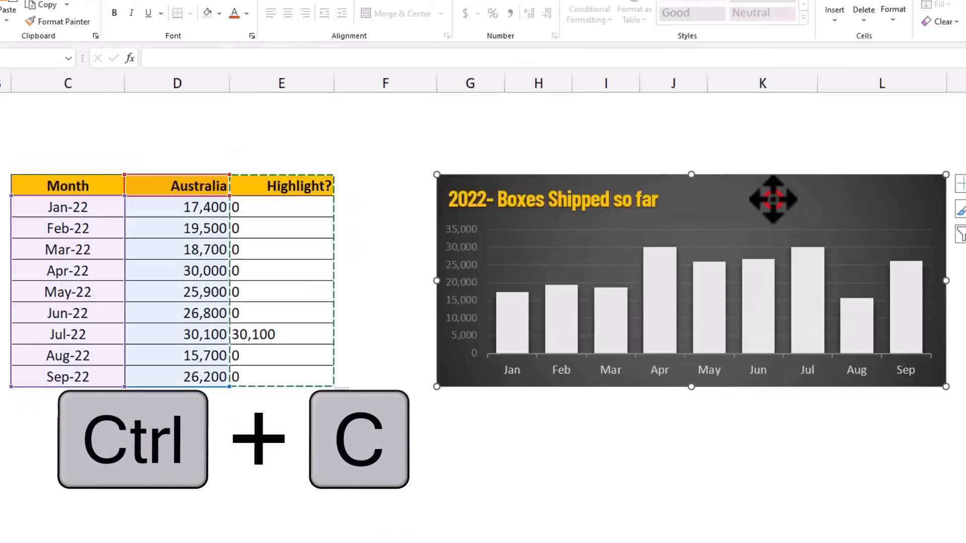
key(ctrl+v)
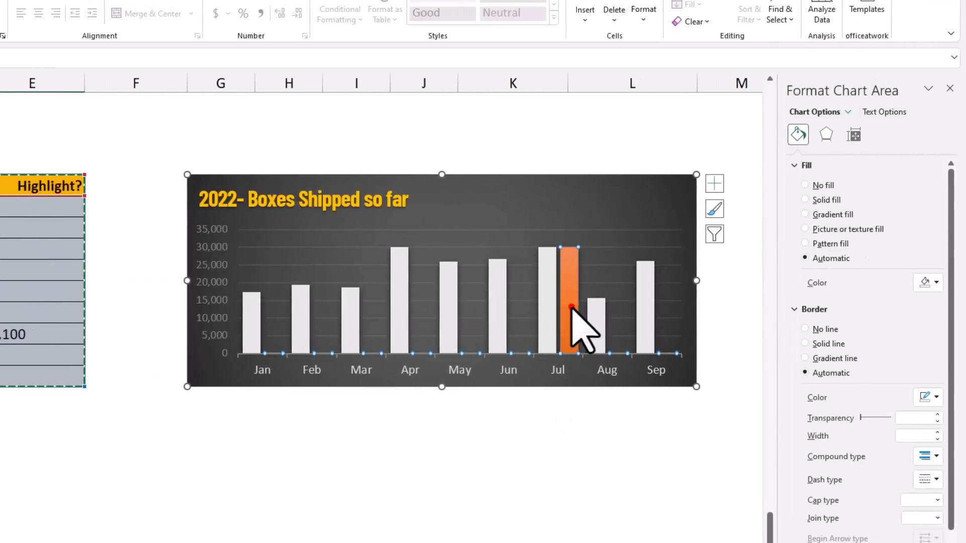
- Set the series overlap of the Highlight? series in the boxes shipped chart to 100%
click(571, 307)
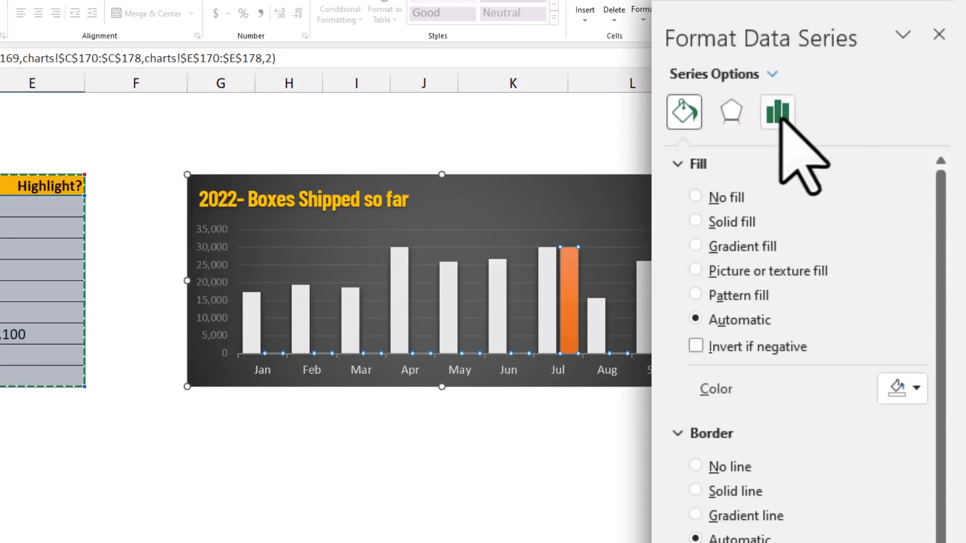
click(779, 113)
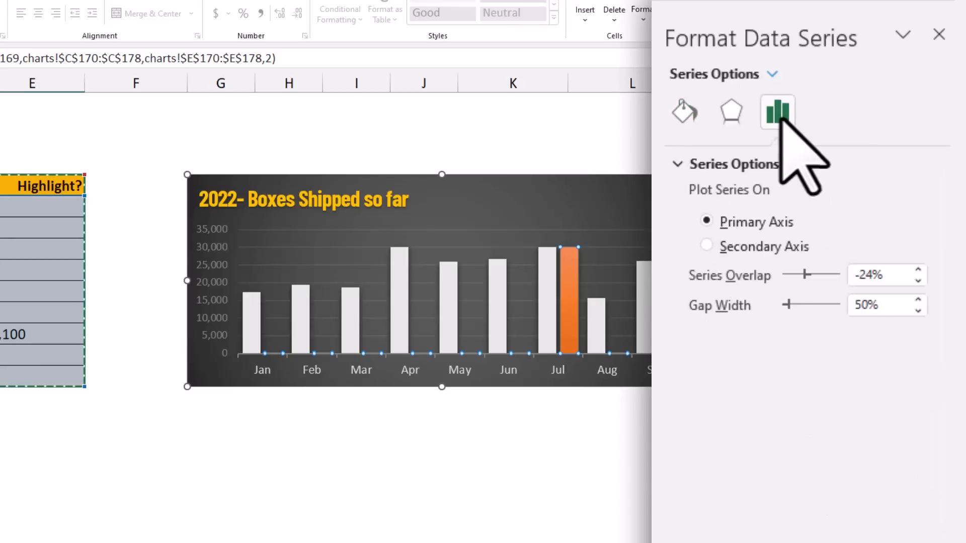
double_click(883, 275)
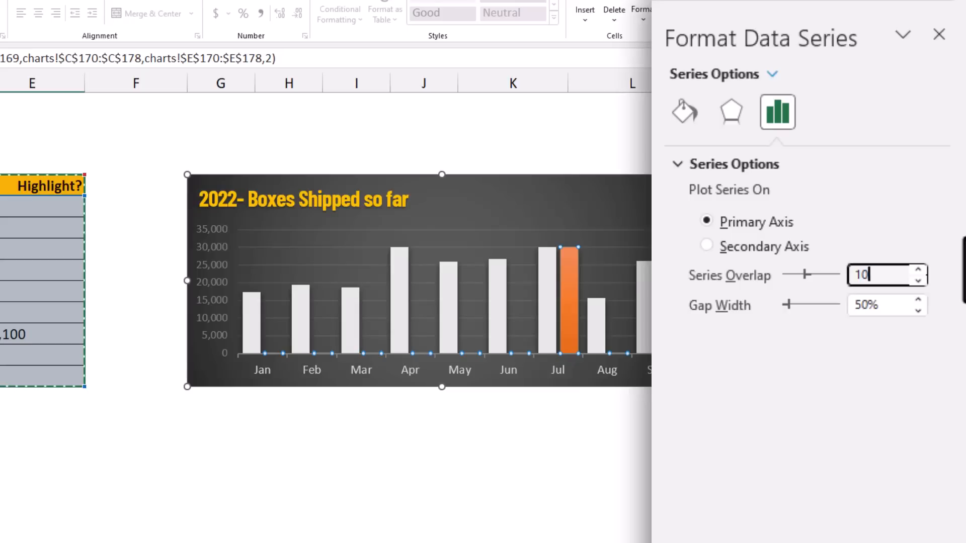
key(Return)
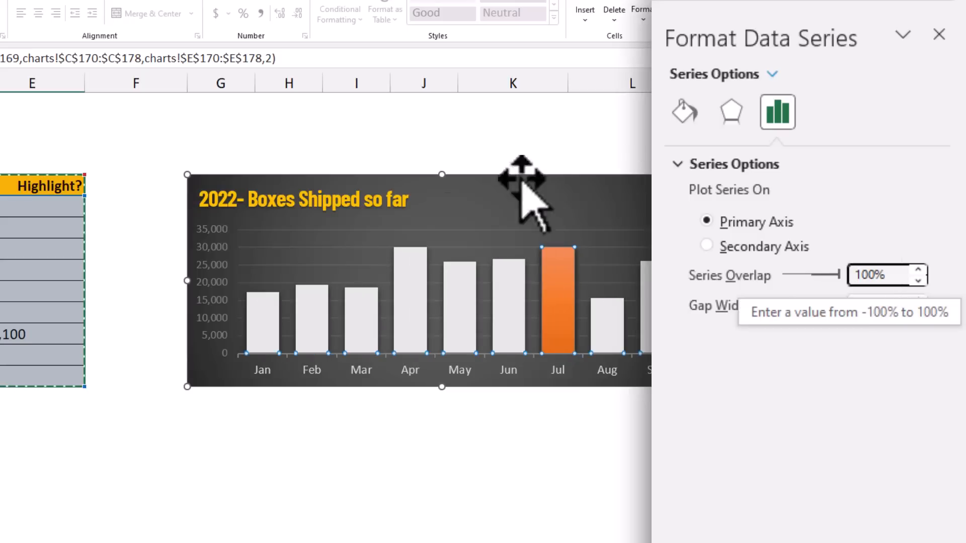
click(447, 426)
click(561, 335)
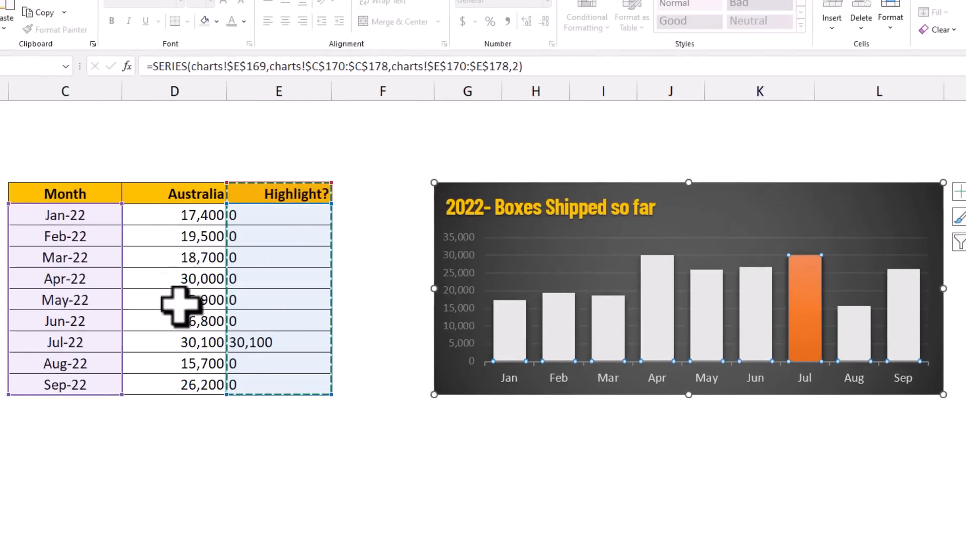
- Change the Apr-22 Australia value to 32,000 to test the automatic highlighting in the chart
click(190, 280)
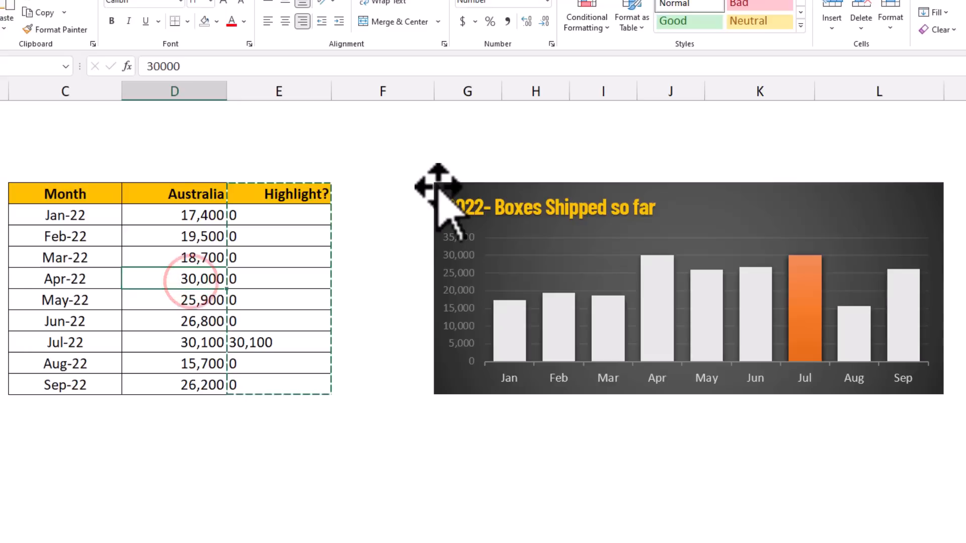
key(BackSpace)
key(BackSpace)
key(BackSpace)
key(BackSpace)
text(2000)
key(Return)
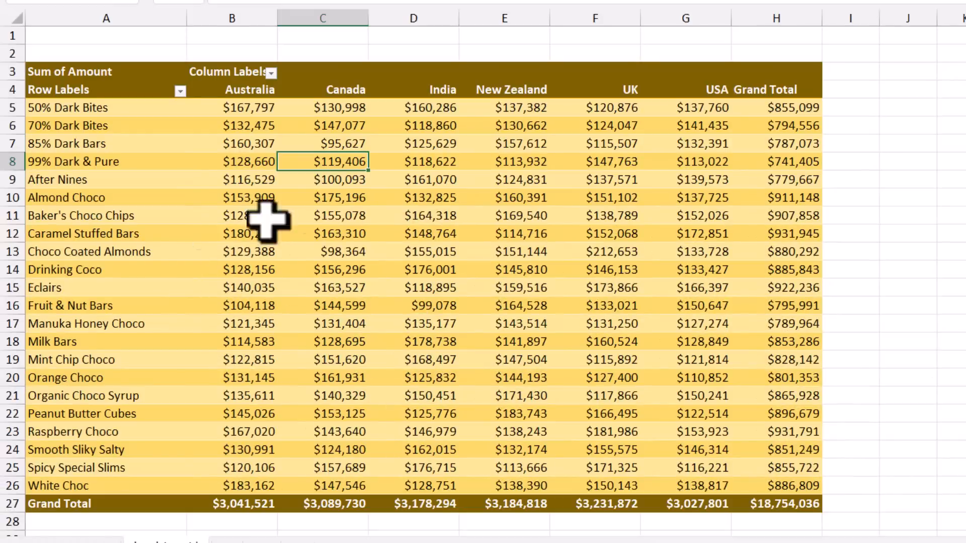
- Examine the pivot table's product row labels, country headings and the block of amounts without the grand totals
click(134, 112)
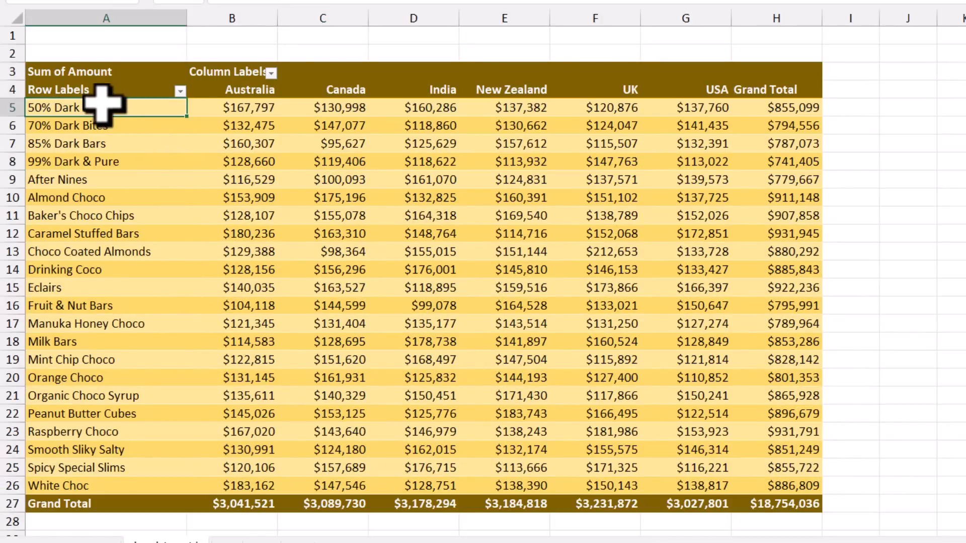
drag(101, 103, 166, 443)
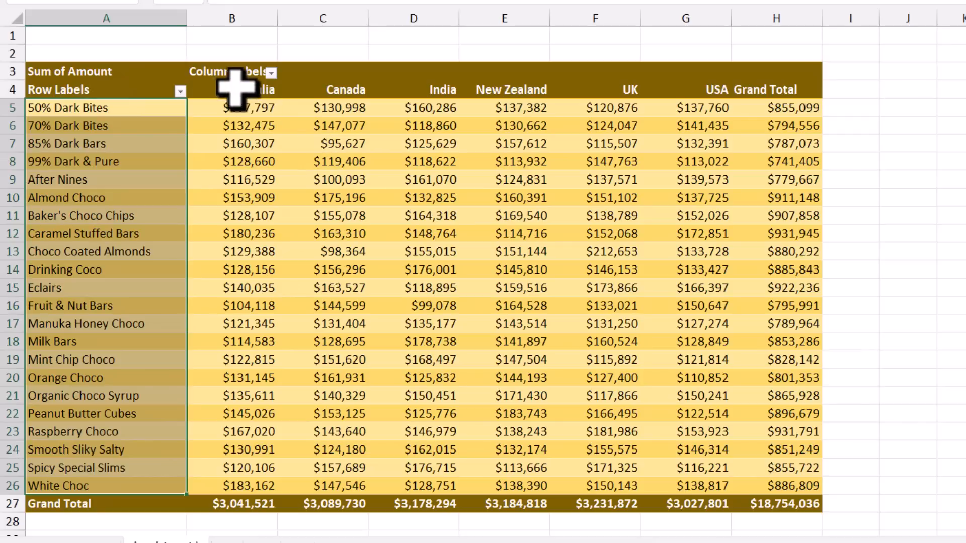
drag(235, 88, 660, 91)
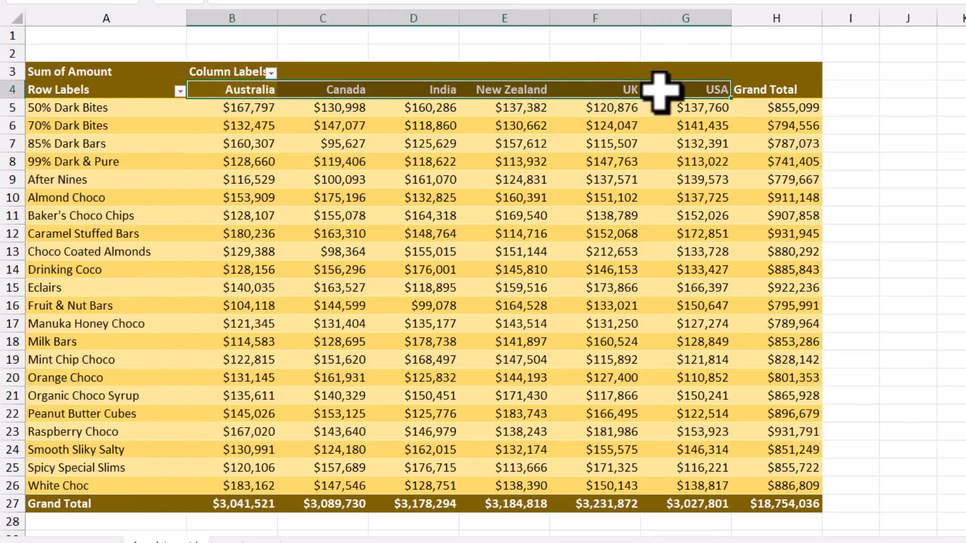
click(216, 107)
drag(257, 129, 694, 486)
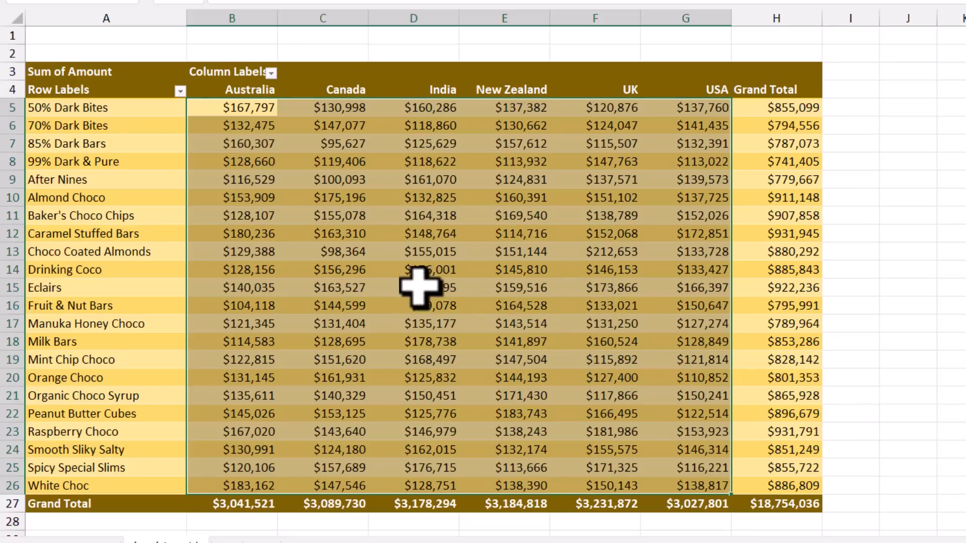
- Apply solid blue data bars to the 70% Dark Bites Australia amount and extend them to all "Sum of Amount" values for "Product" and "Country"
click(253, 132)
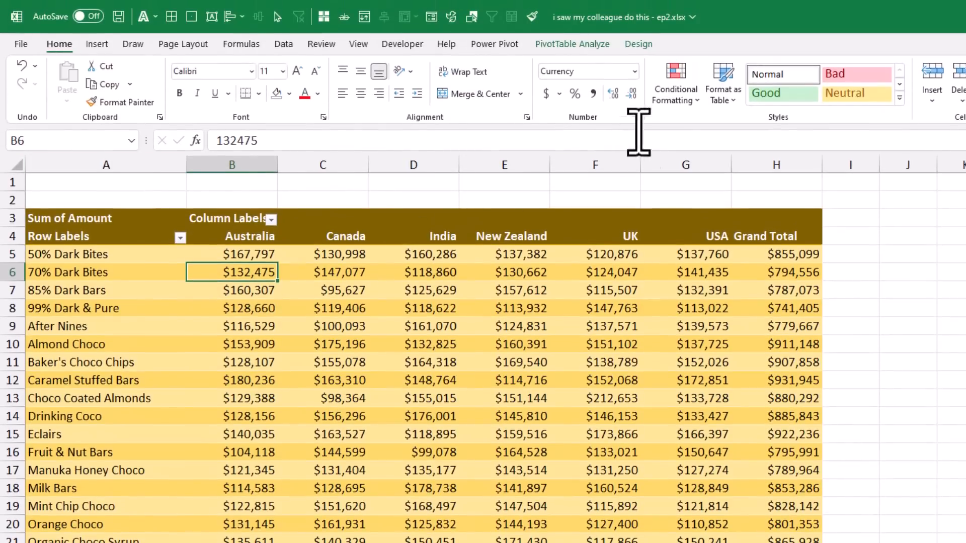
click(663, 103)
mouse_move(739, 215)
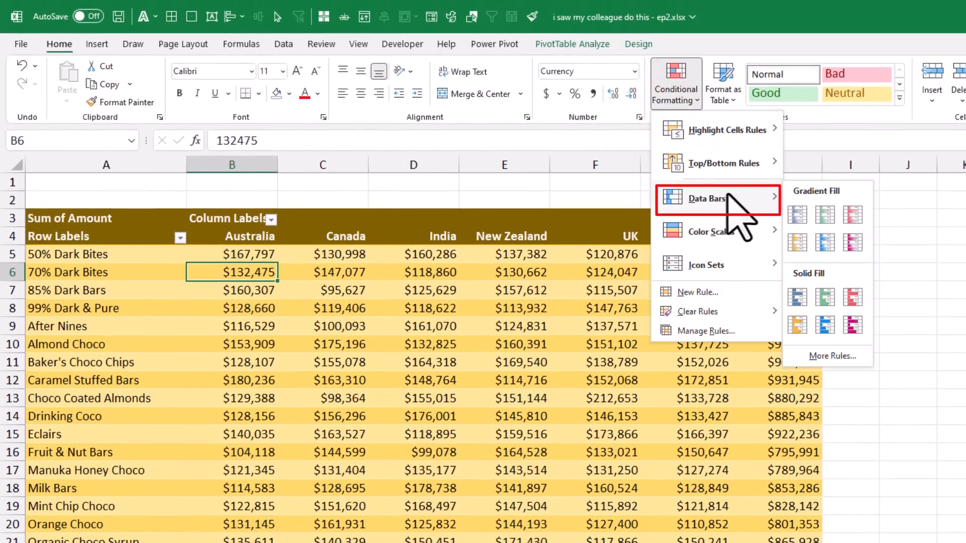
click(796, 297)
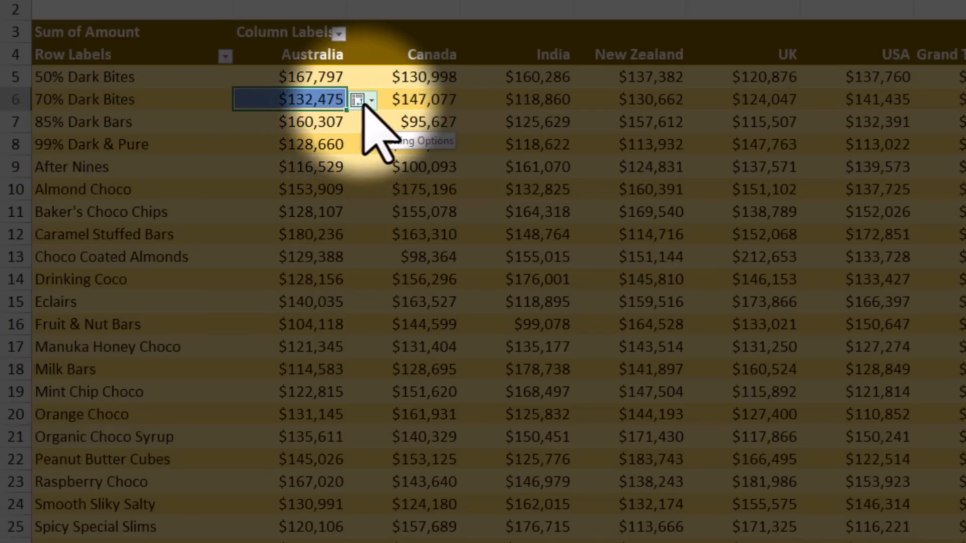
click(362, 101)
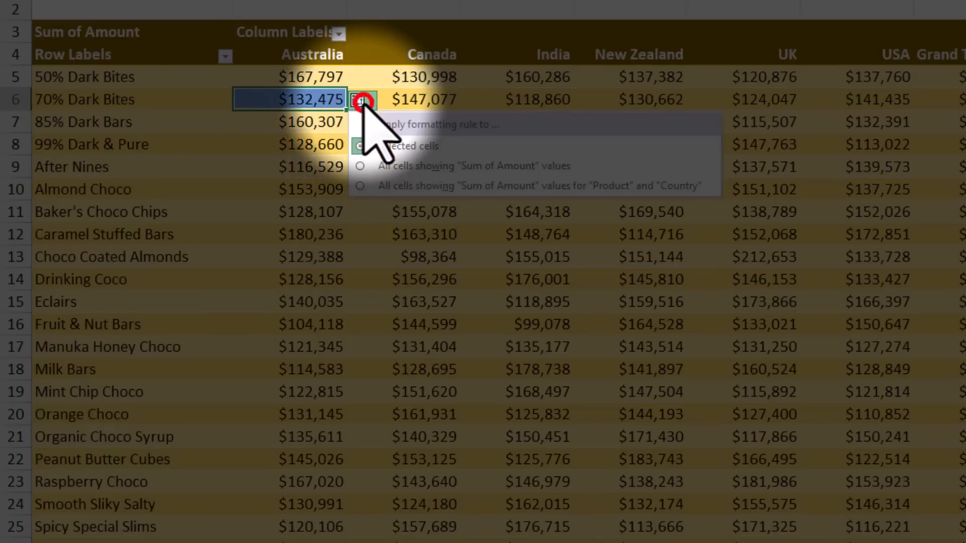
click(359, 186)
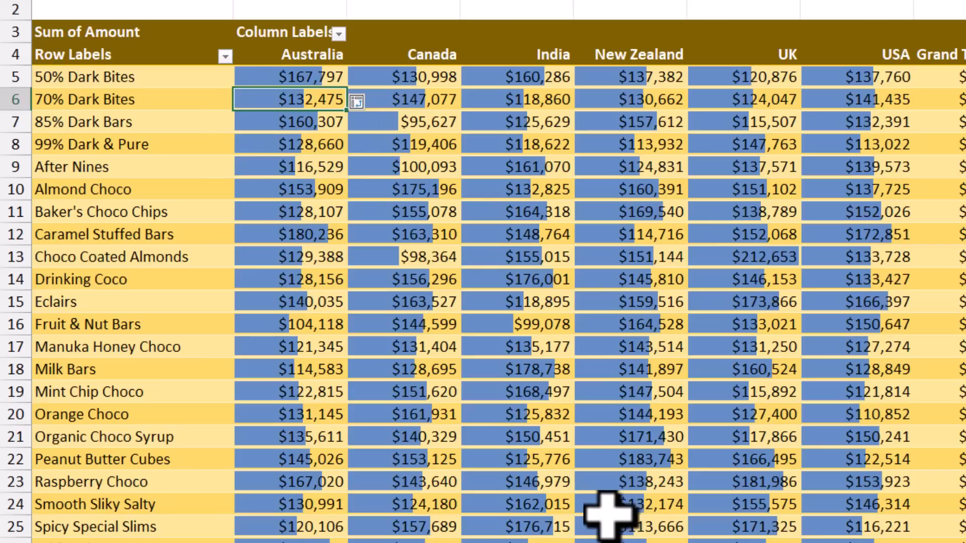
- Change the fill color of the pivot table's existing data bar rule to the darkest gold theme shade
click(742, 259)
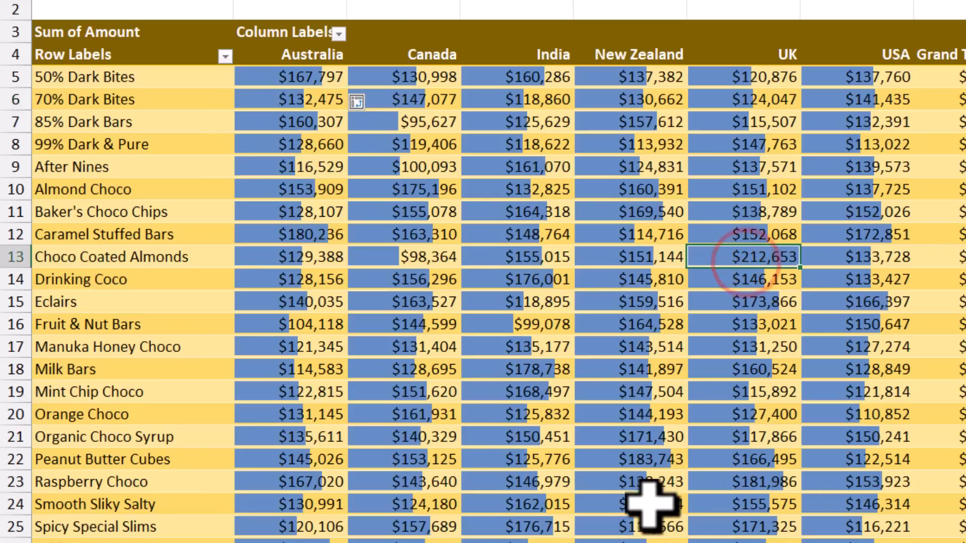
click(375, 258)
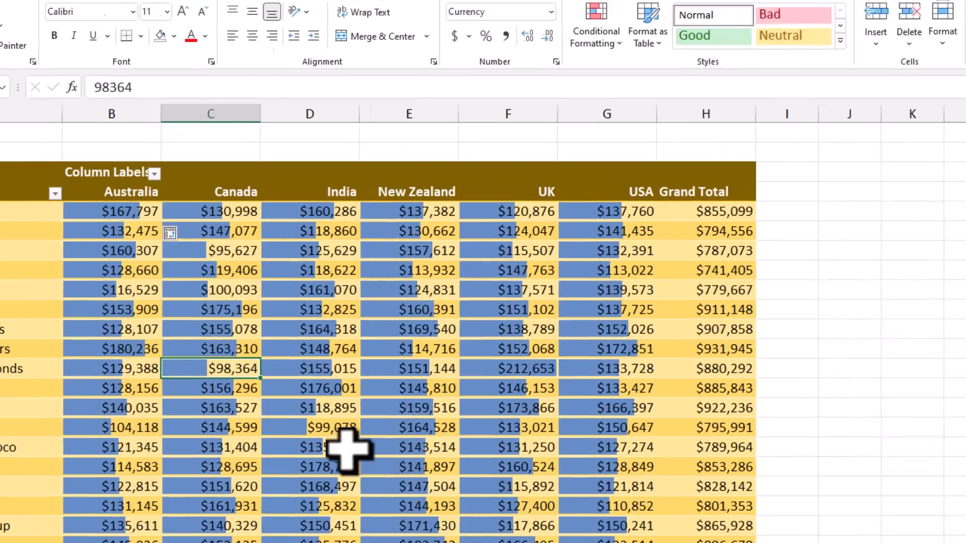
click(591, 43)
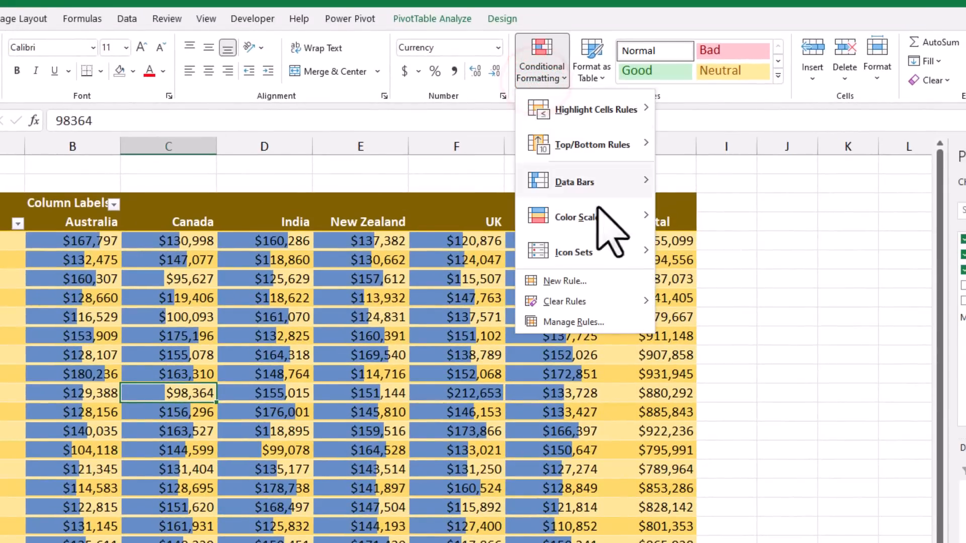
click(614, 318)
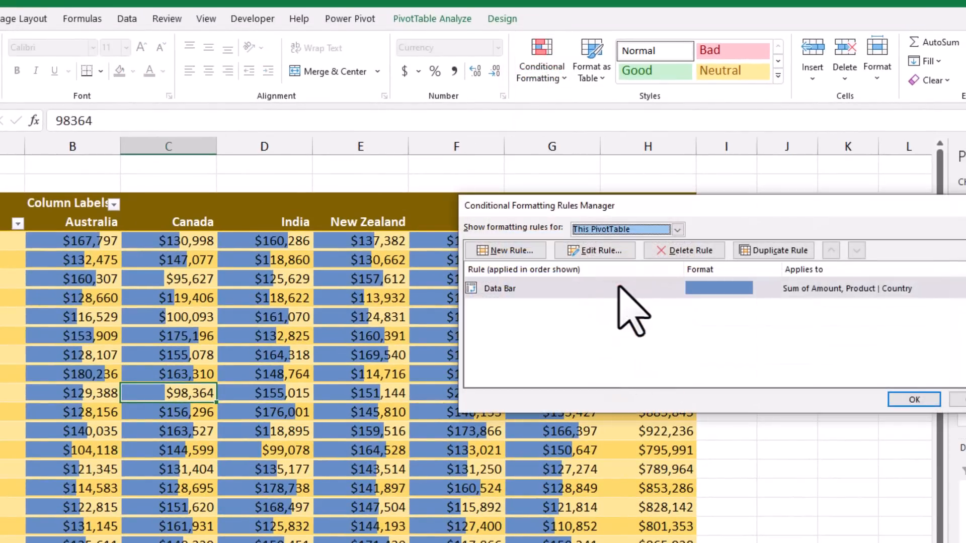
double_click(618, 288)
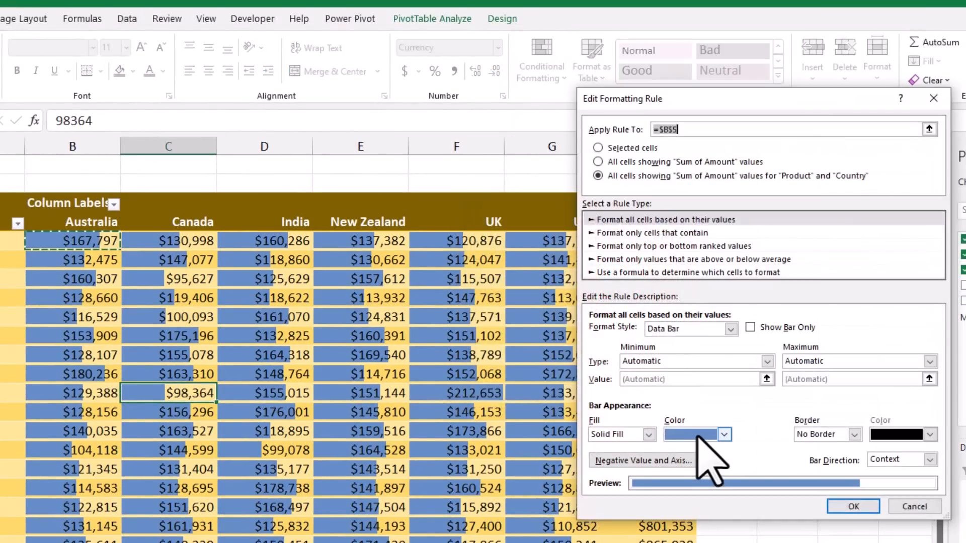
click(697, 434)
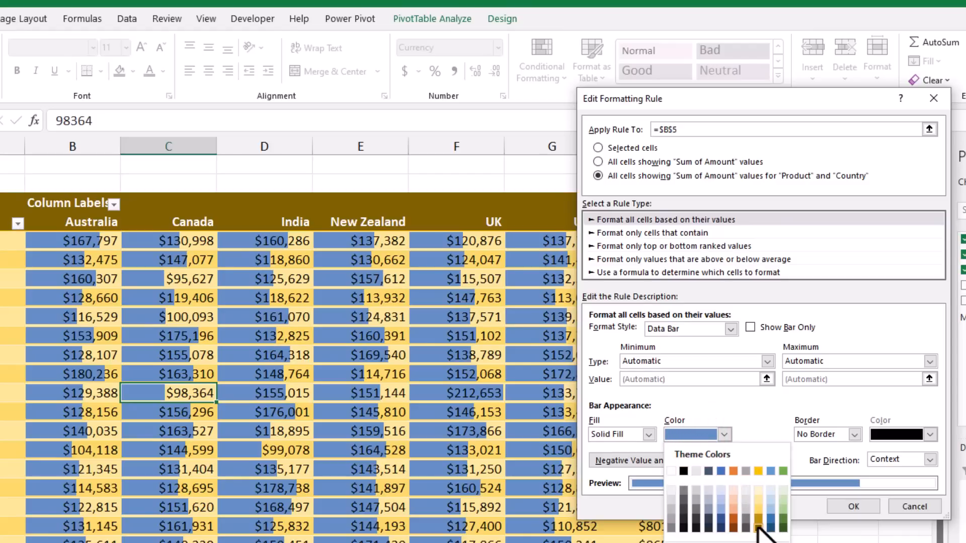
click(757, 527)
click(854, 506)
click(913, 397)
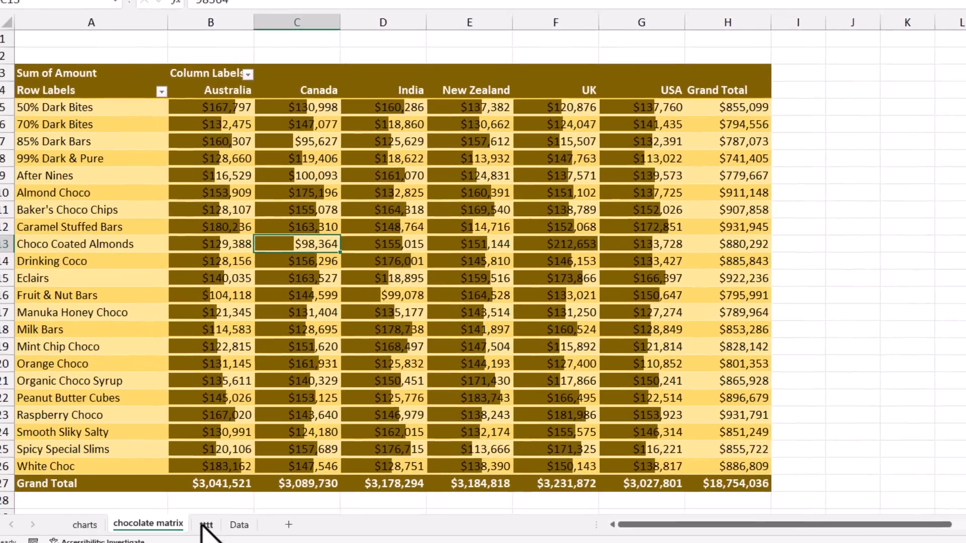
- Add a Country slicer to the pivot table on the Top Ten Treats Tracker sheet
click(209, 524)
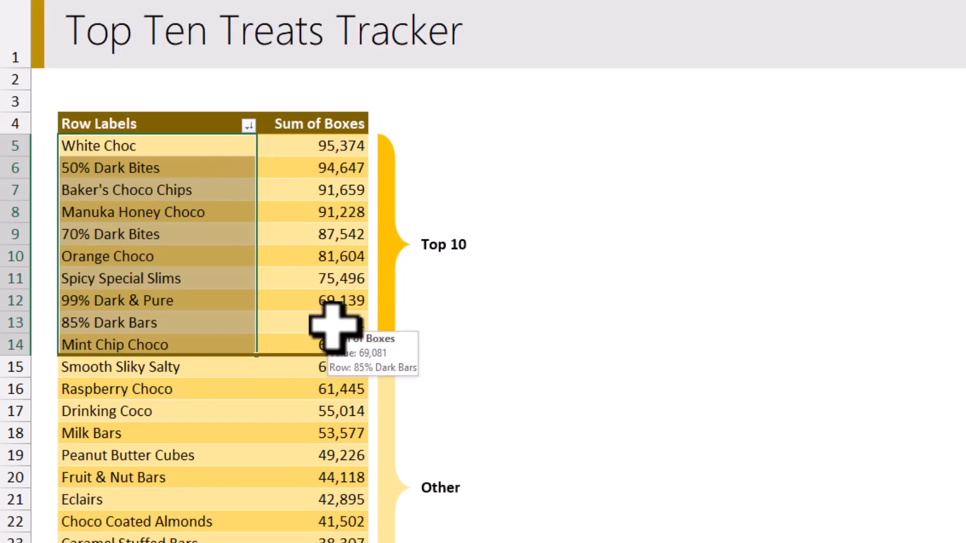
click(312, 234)
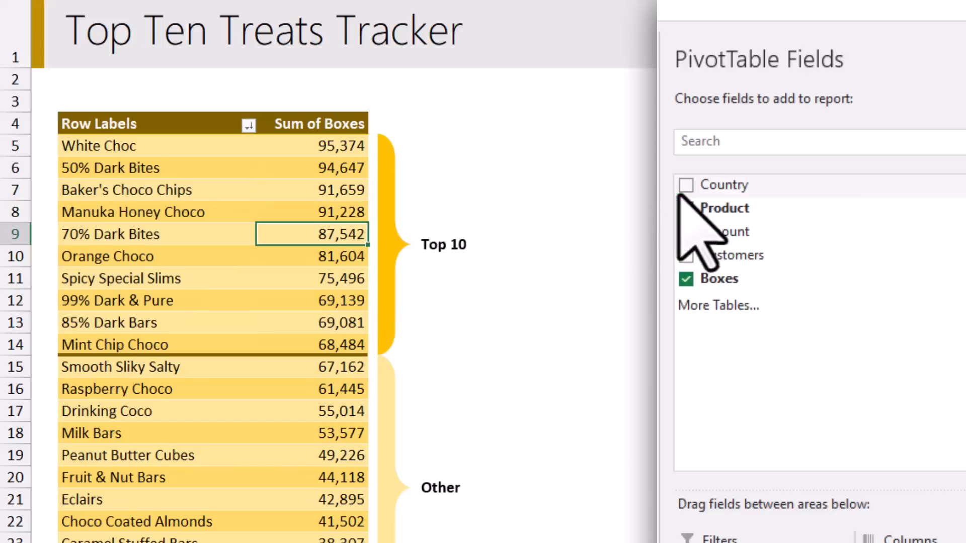
right_click(724, 185)
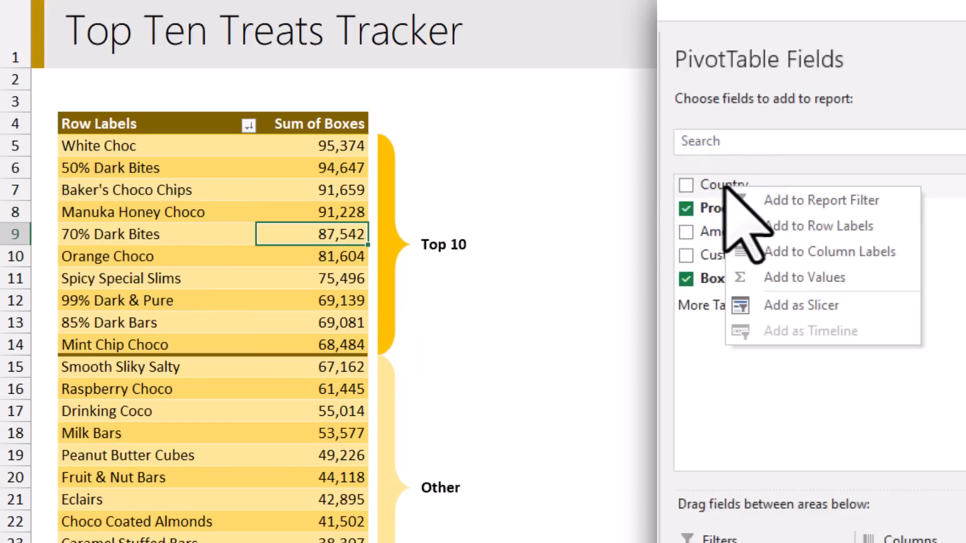
click(802, 305)
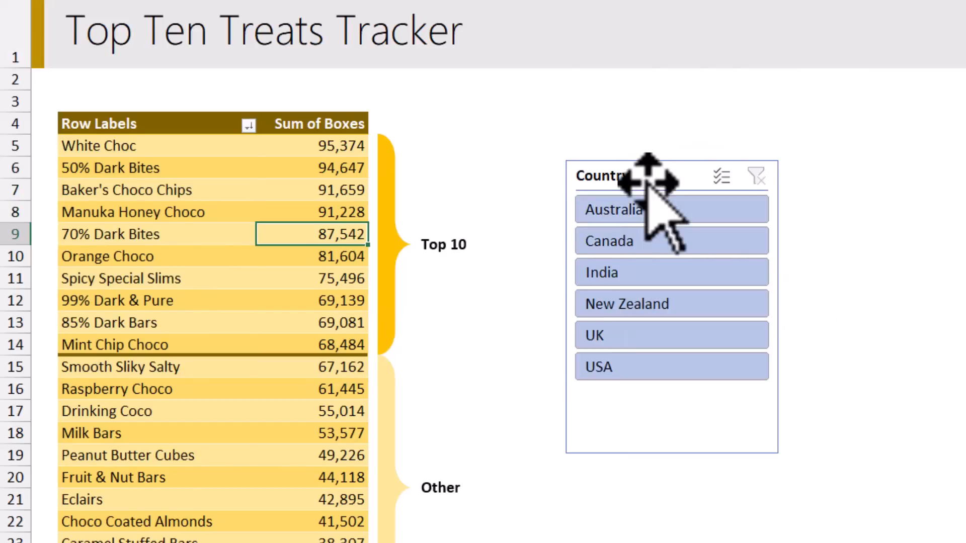
- Use the Country slicer to filter the treats pivot table by India, New Zealand, UK and USA in turn
click(656, 274)
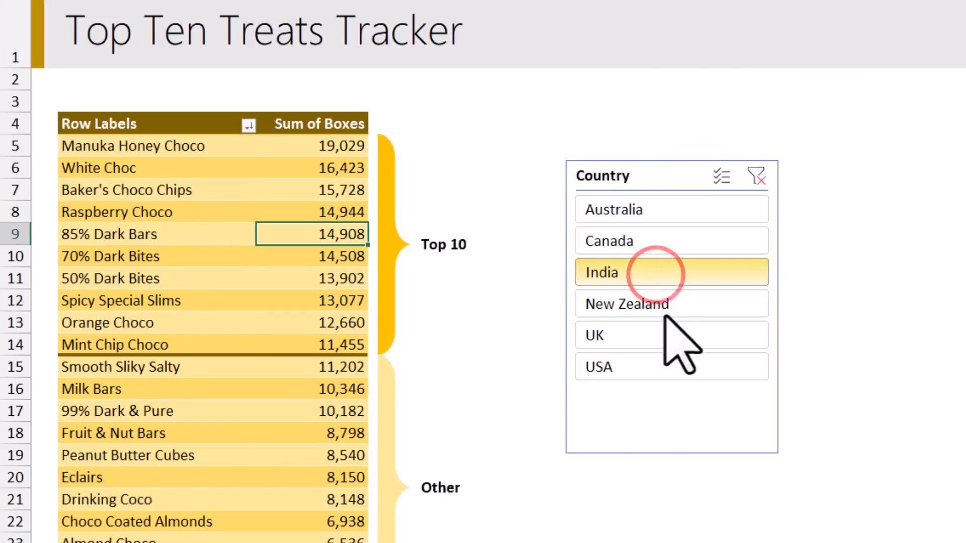
click(655, 302)
click(646, 335)
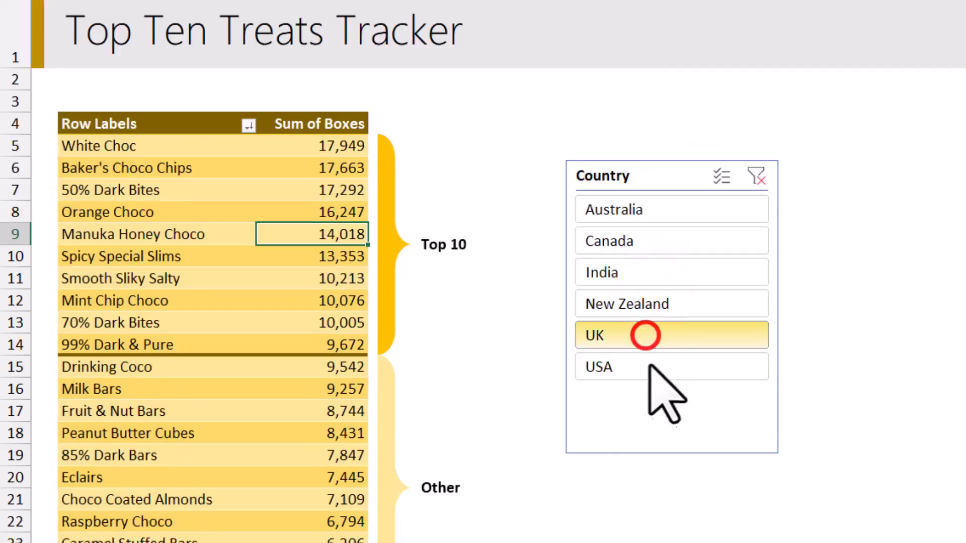
click(644, 366)
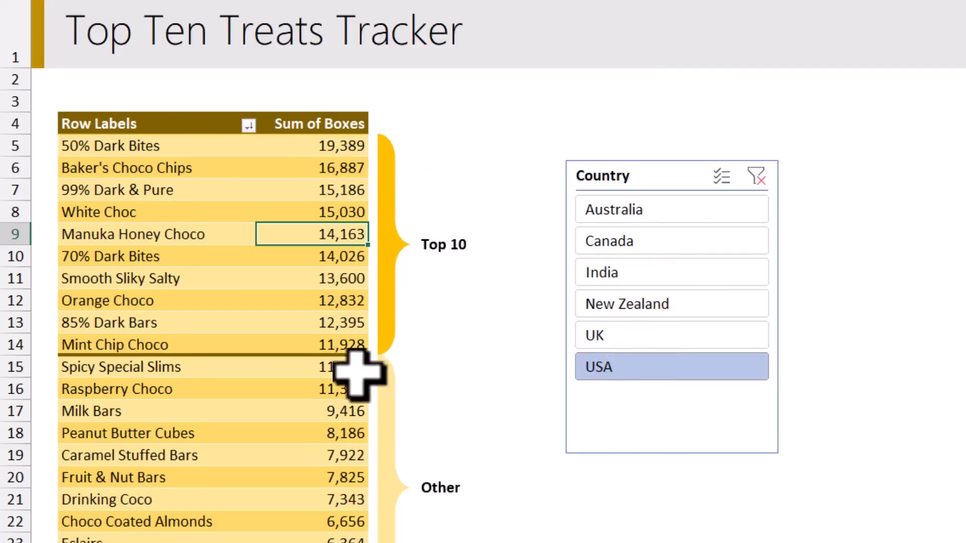
- Examine the product rows in the Other group and those in the Top 10 group with their box amounts
mouse_move(99, 364)
mouse_down()
mouse_move(249, 412)
mouse_move(302, 541)
mouse_move(317, 540)
mouse_up()
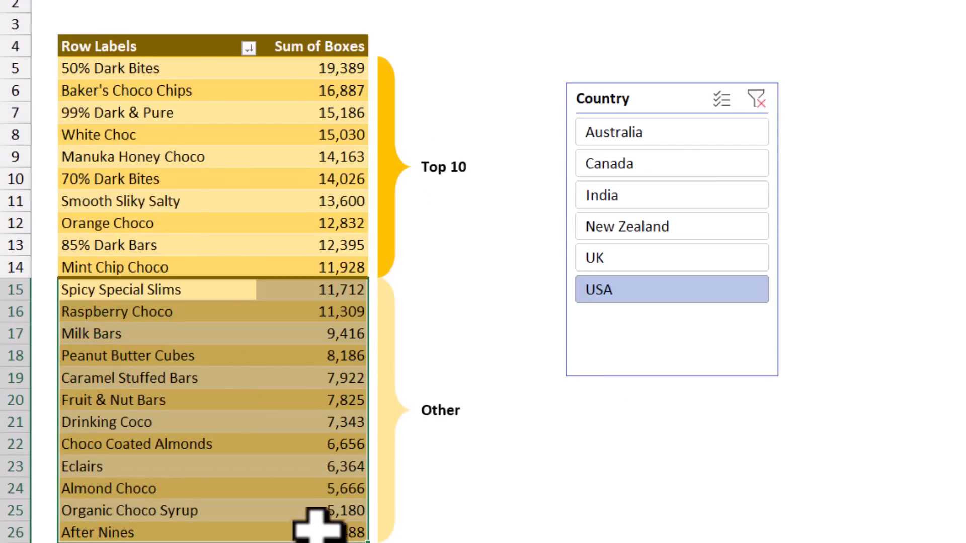
drag(102, 67, 336, 267)
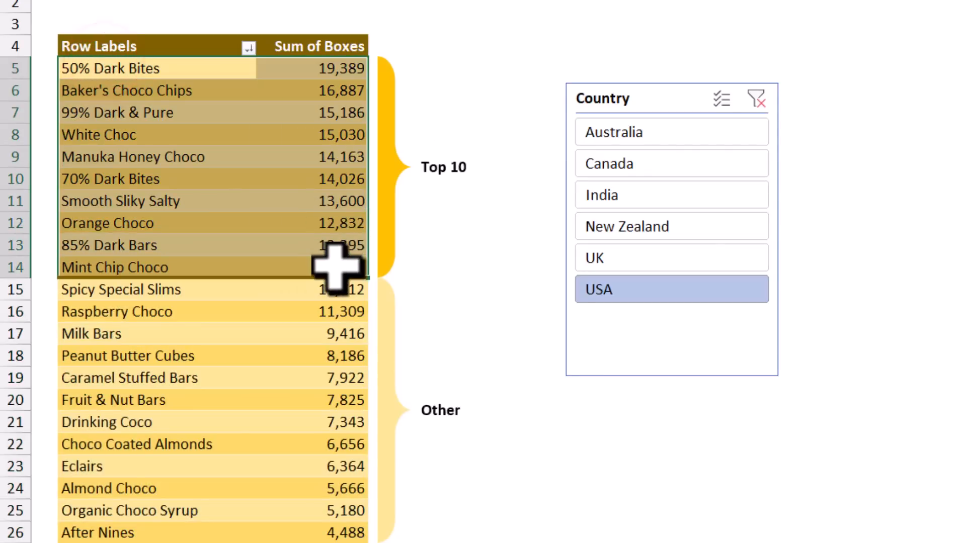
scroll(208, 204, up, 2)
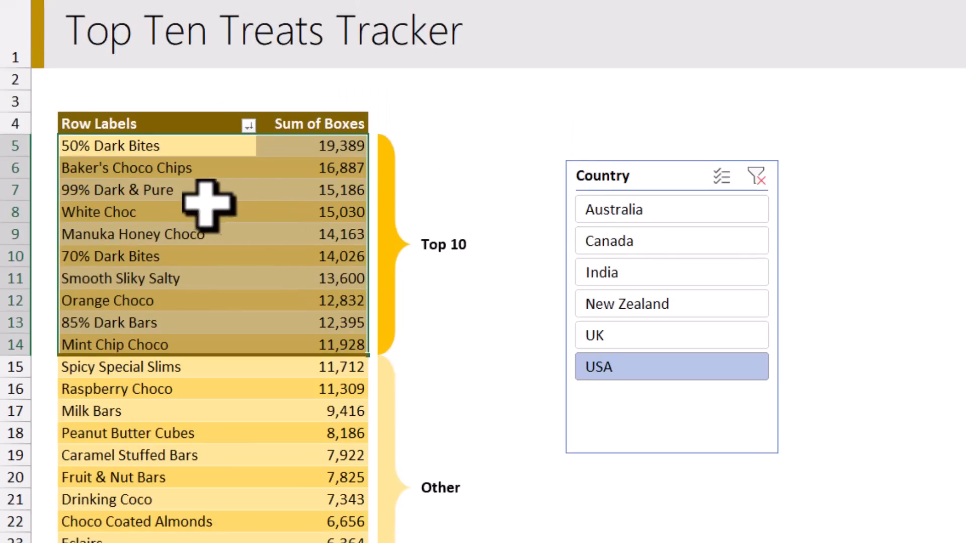
- Apply a Top 10 value filter to the pivot table's products, showing the top 10 items by Sum of Boxes
click(210, 162)
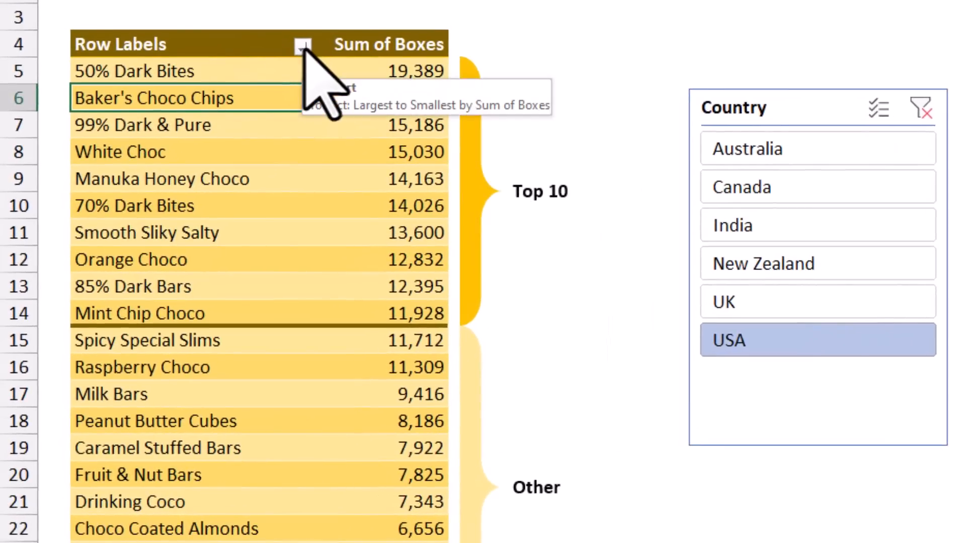
click(303, 47)
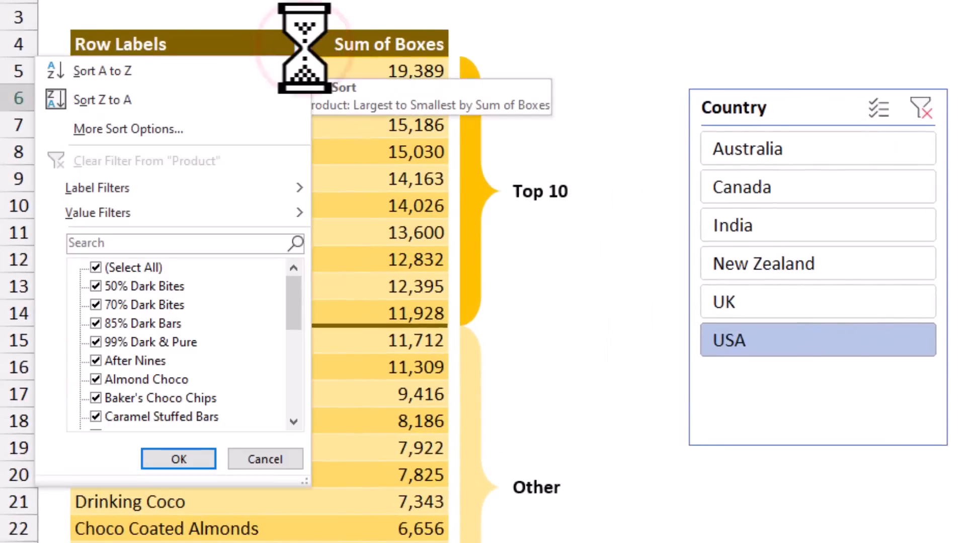
mouse_move(257, 213)
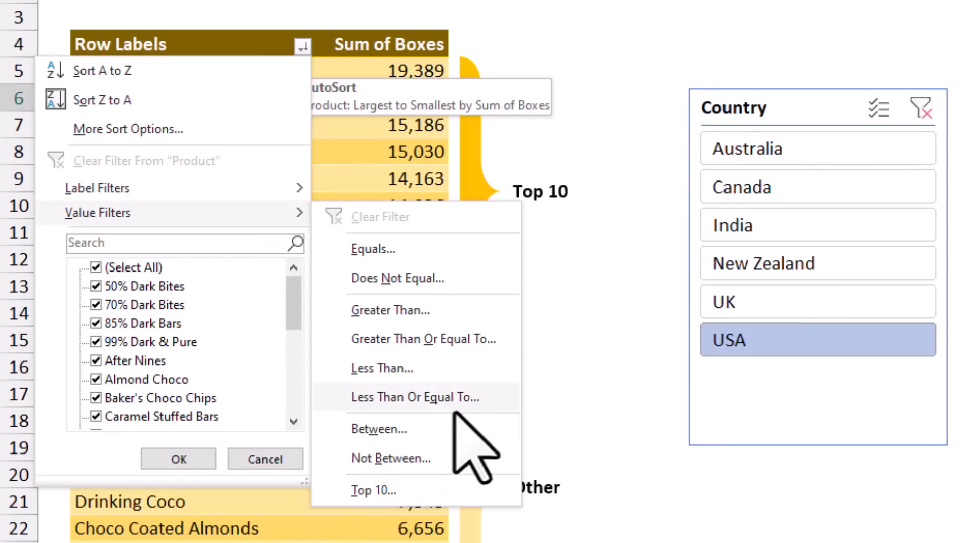
click(381, 491)
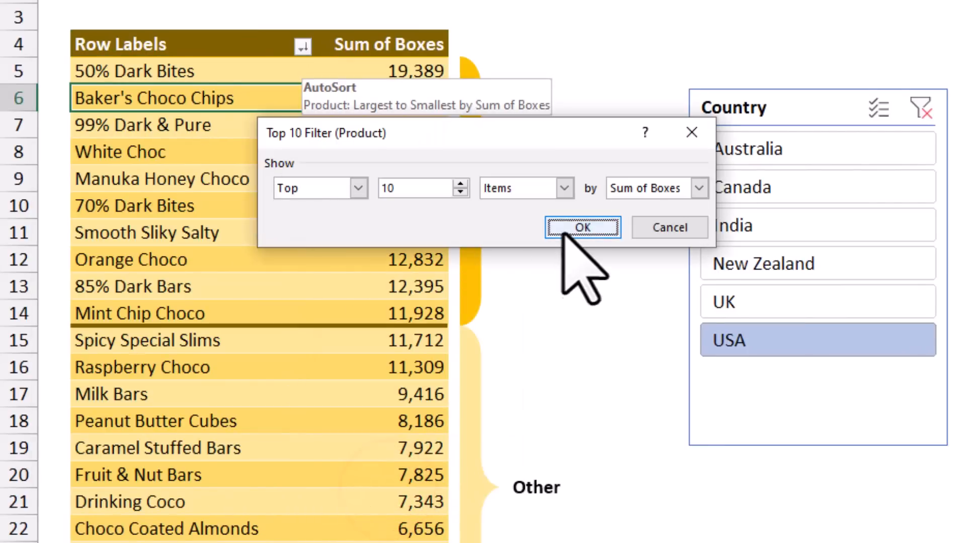
click(563, 229)
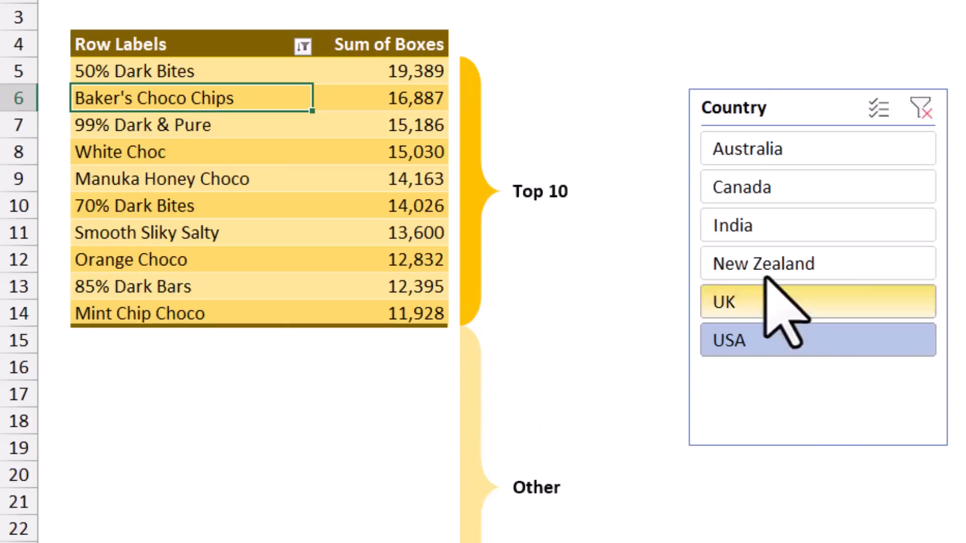
- Filter the top ten list by Australia and Canada in turn, and select its product rows with their box amounts
click(789, 150)
click(775, 187)
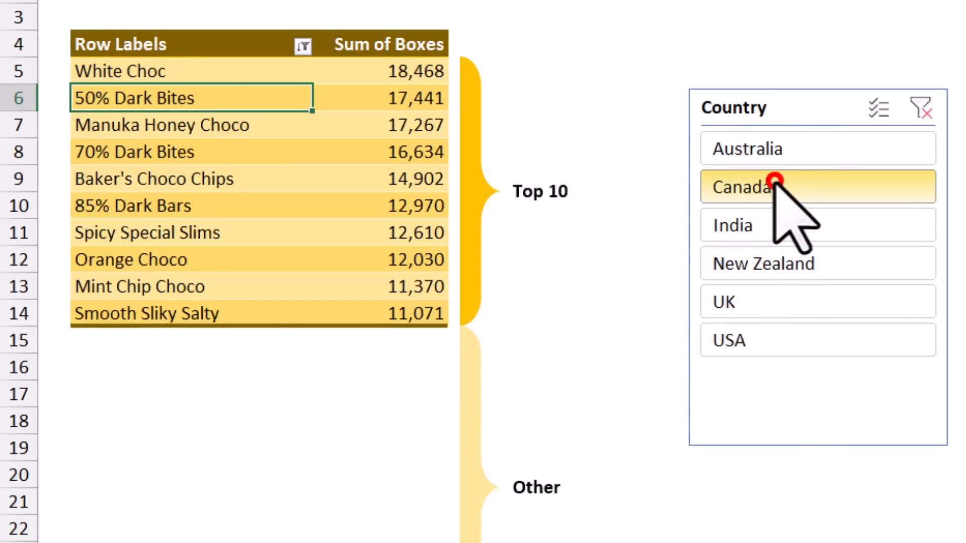
click(162, 68)
drag(162, 68, 377, 324)
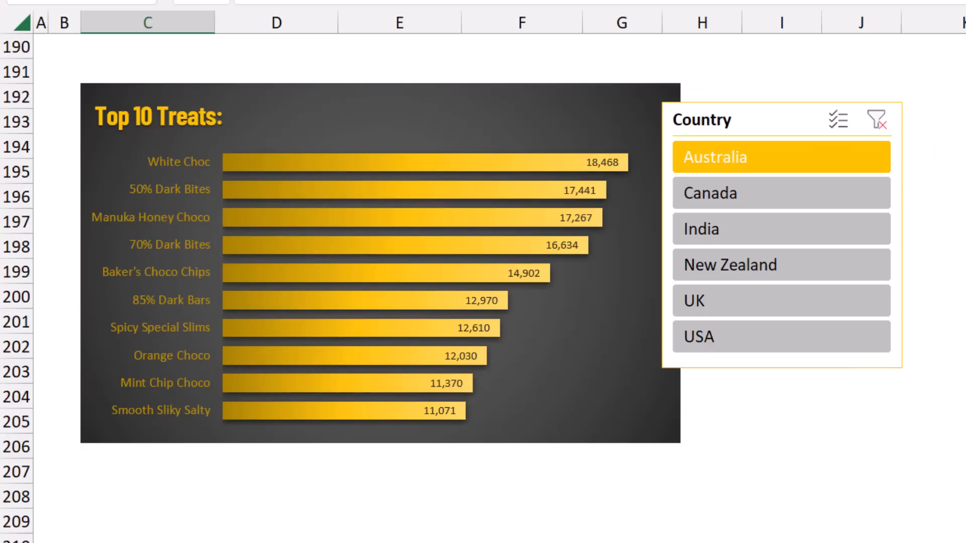
- Filter the Top 10 Treats bar chart by Canada, India and New Zealand in turn with the Country slicer
click(767, 193)
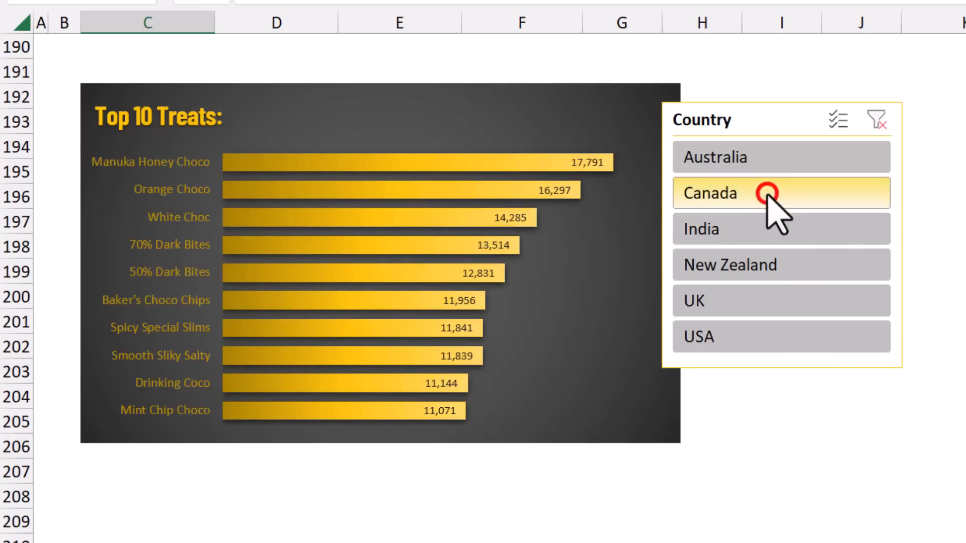
click(764, 236)
click(753, 267)
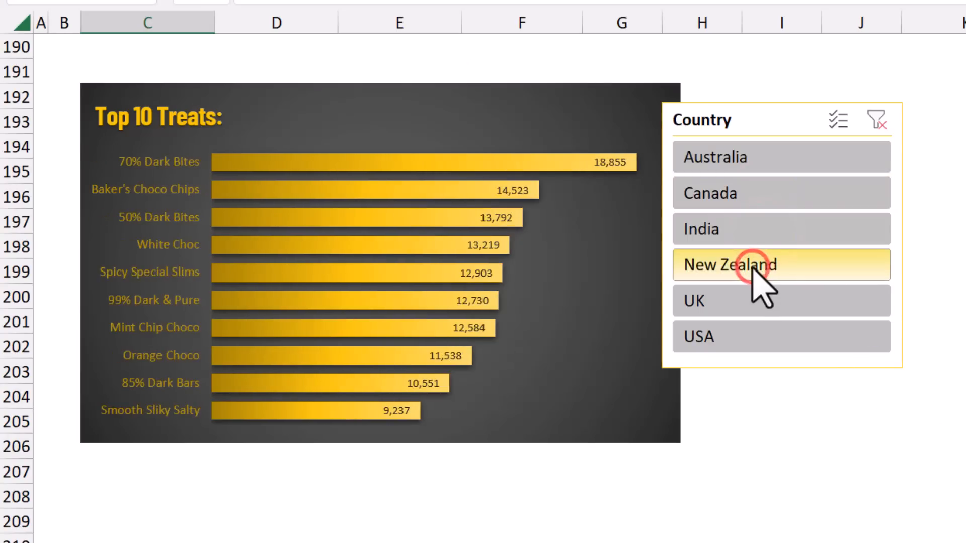